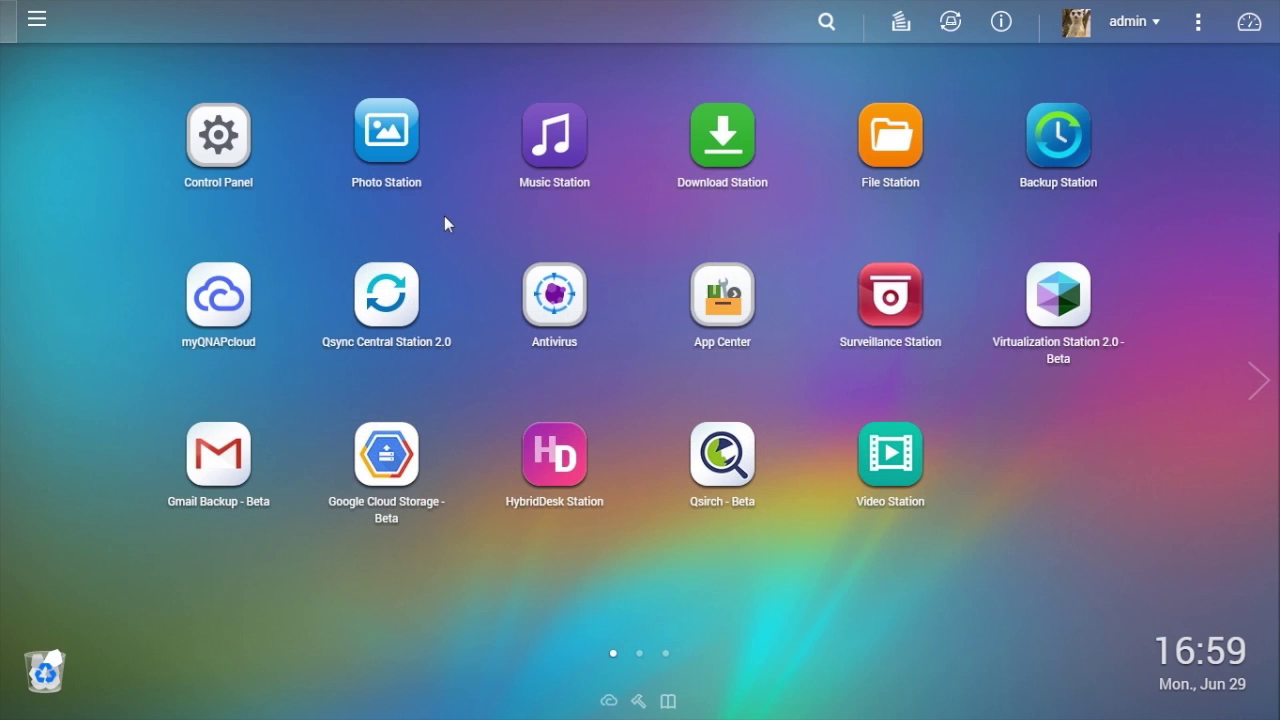
Step: Open Photo Station, maximize its window and switch from the gallery to Manage mode
click(390, 152)
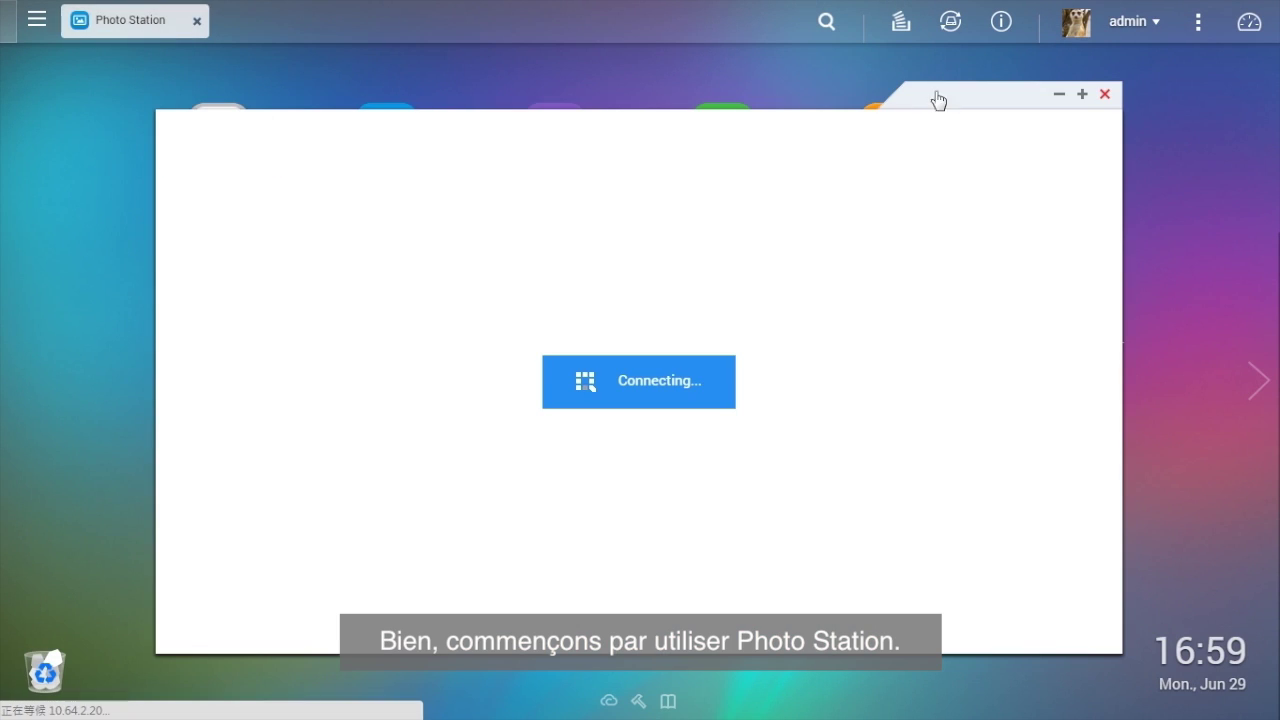
click(1082, 95)
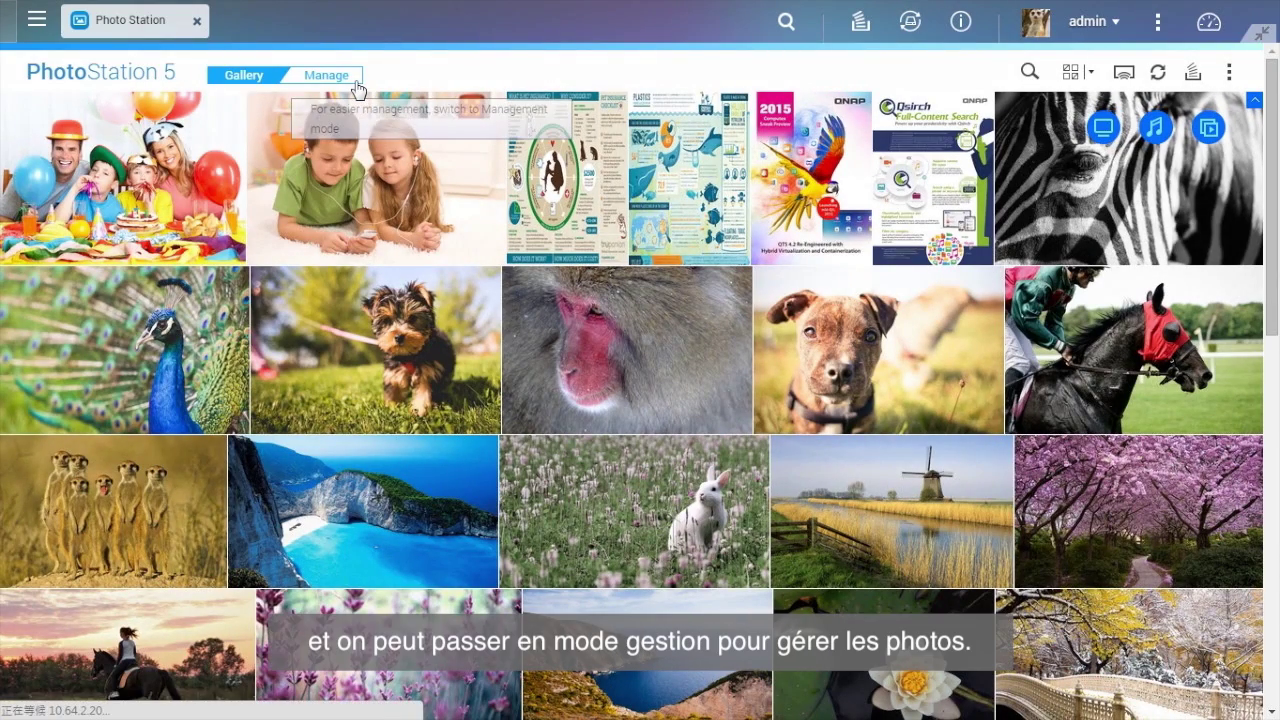
click(357, 82)
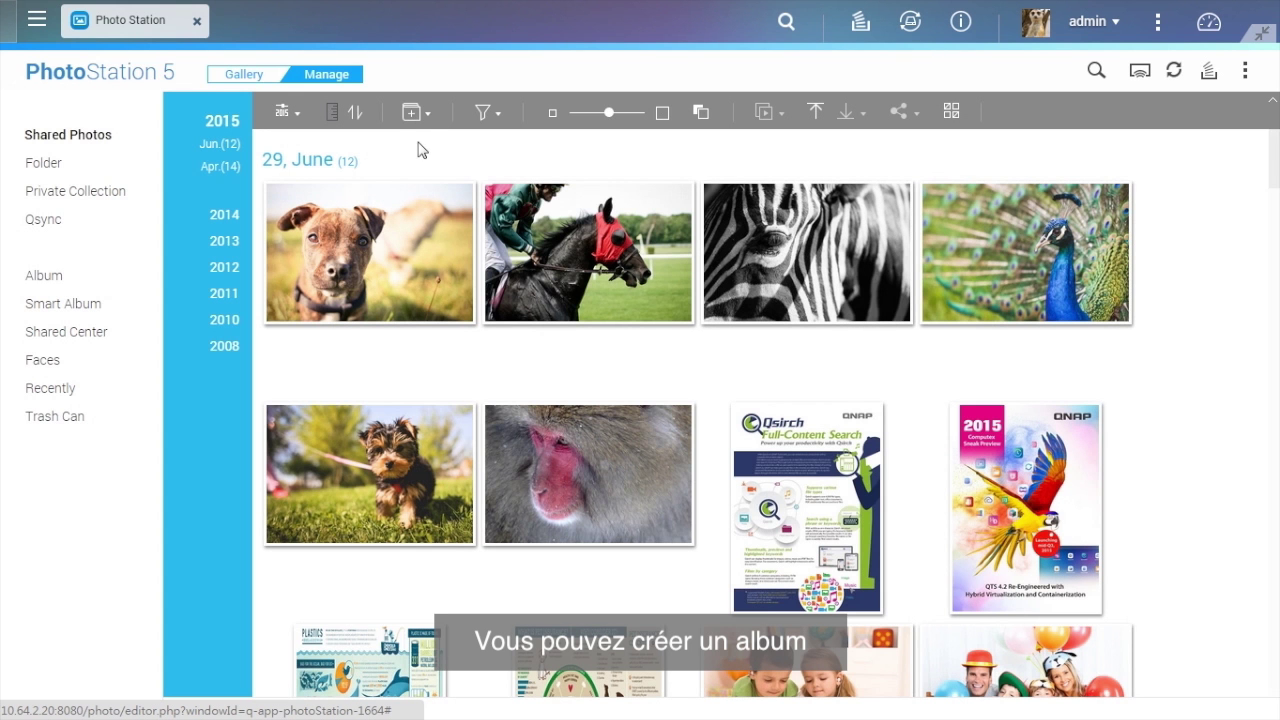
Step: Create a new album named Favorite without sharing it
click(429, 118)
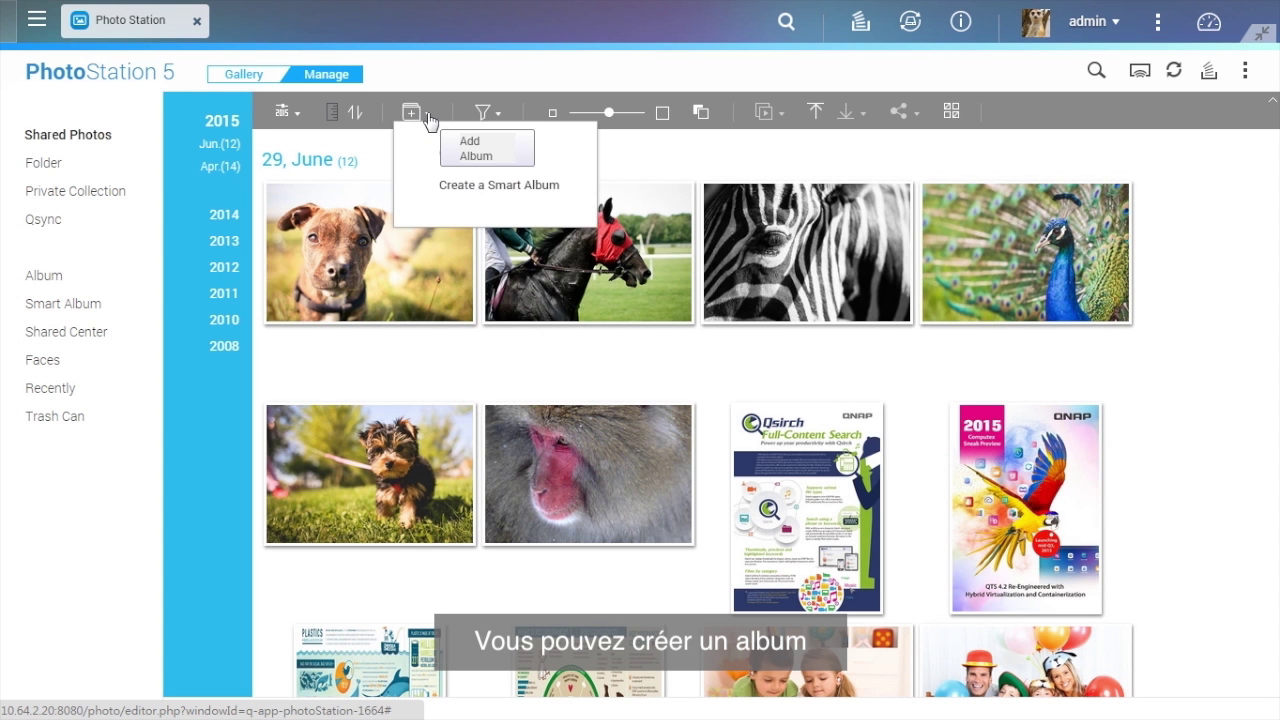
click(573, 154)
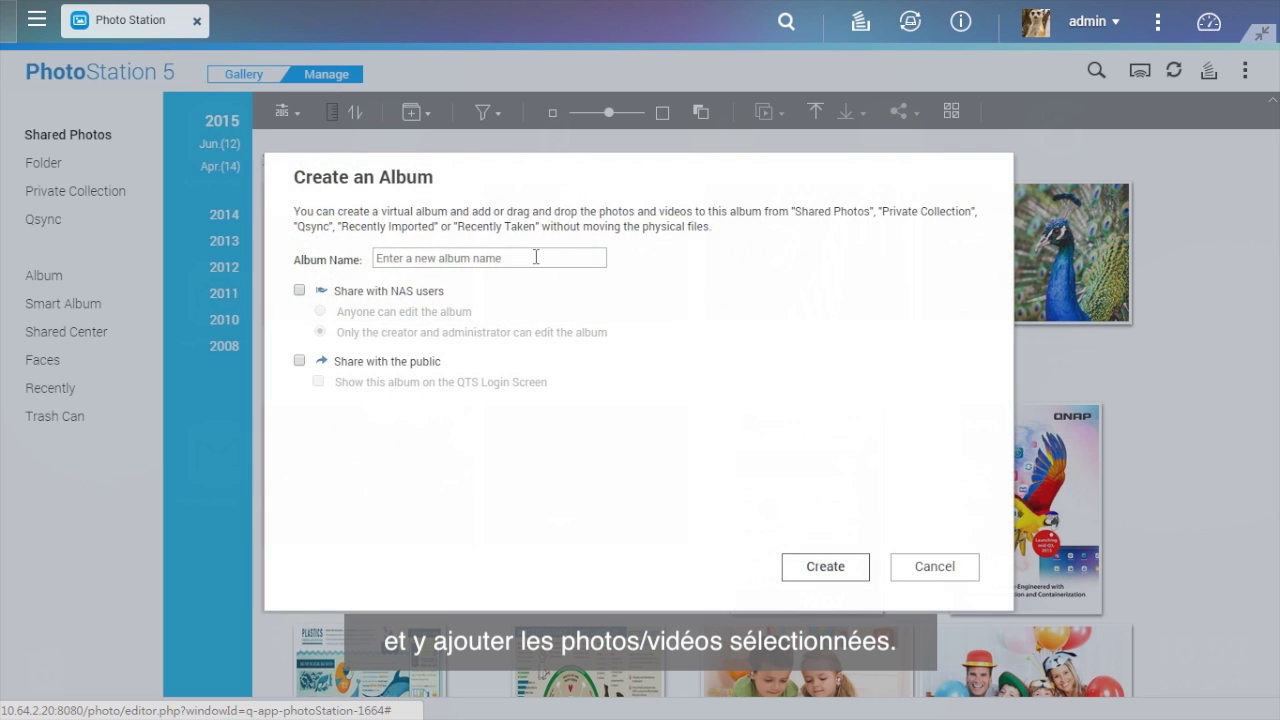
click(536, 257)
text(Favorite)
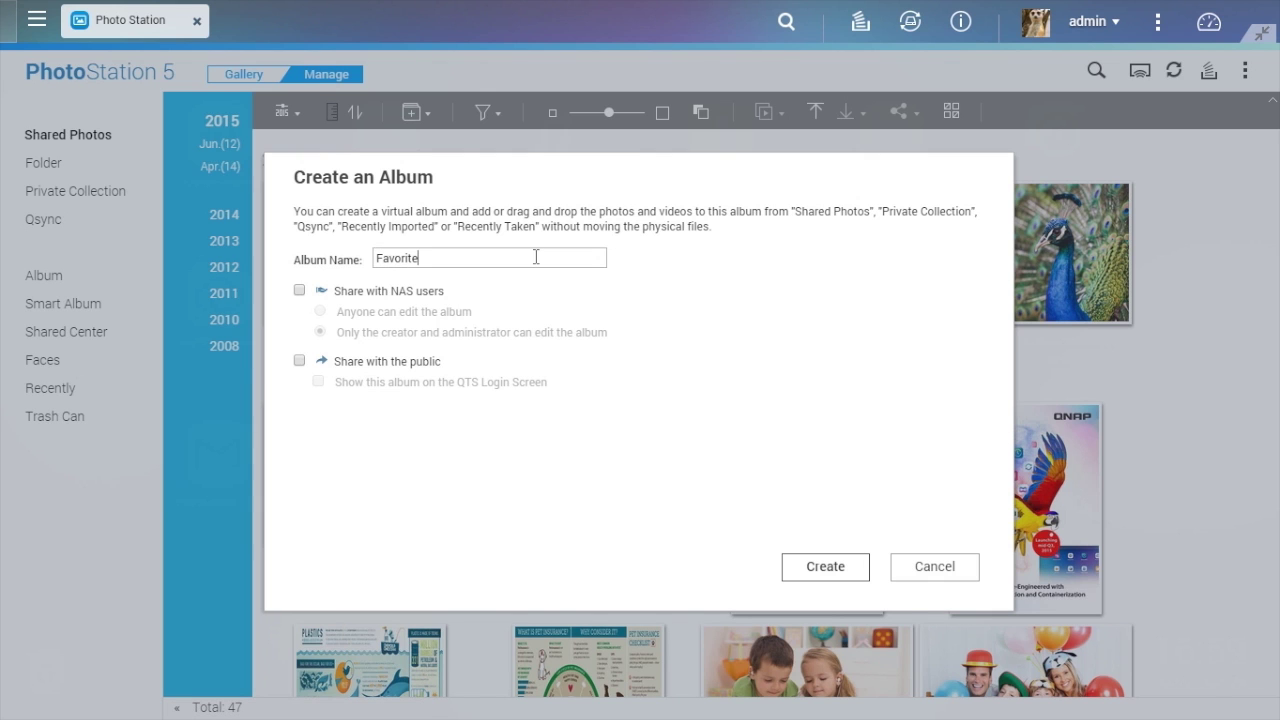
click(855, 567)
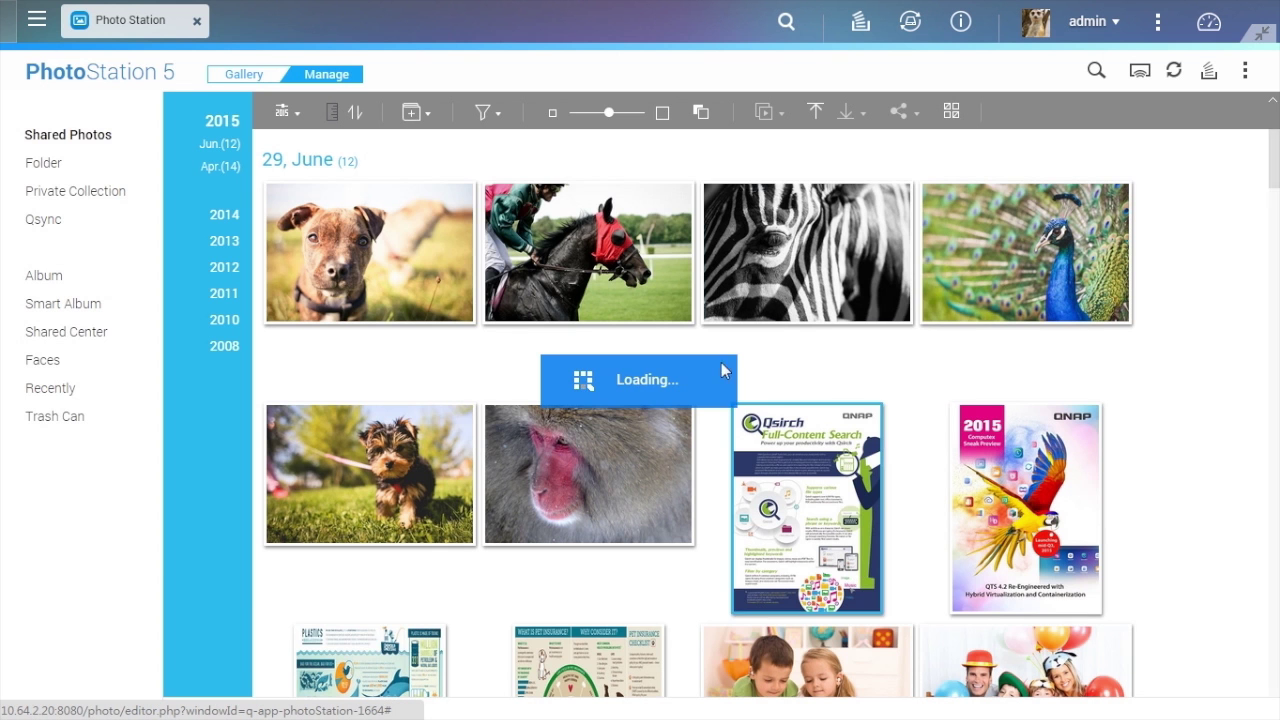
Step: Add the brown dog, racehorse and zebra photos from 29 June to the Favorite album and open that album
click(440, 250)
click(660, 243)
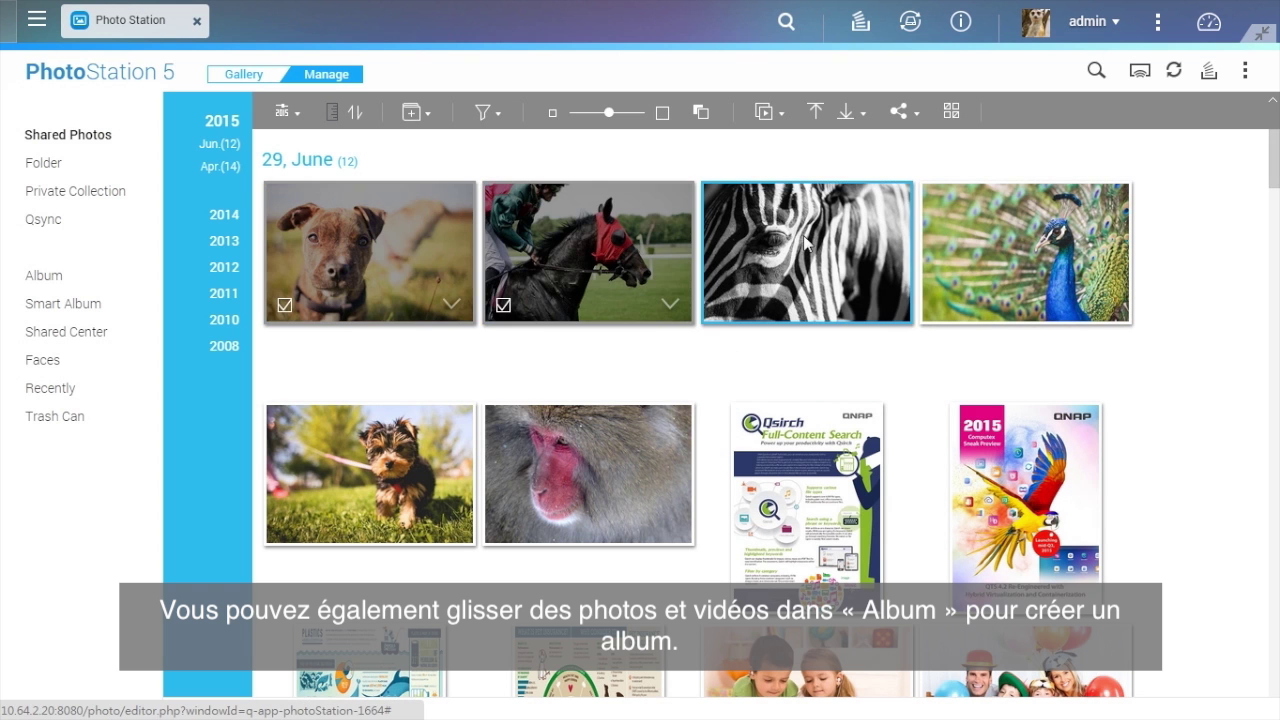
click(780, 250)
drag(572, 254, 134, 332)
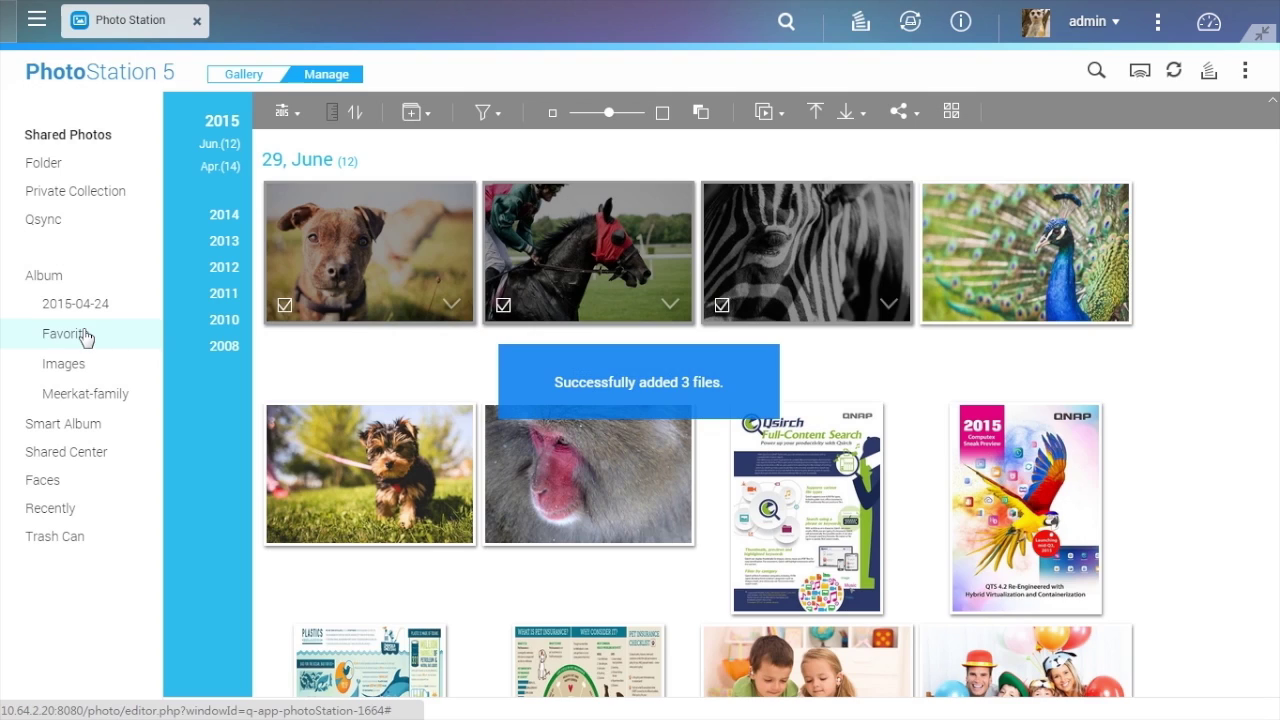
click(85, 335)
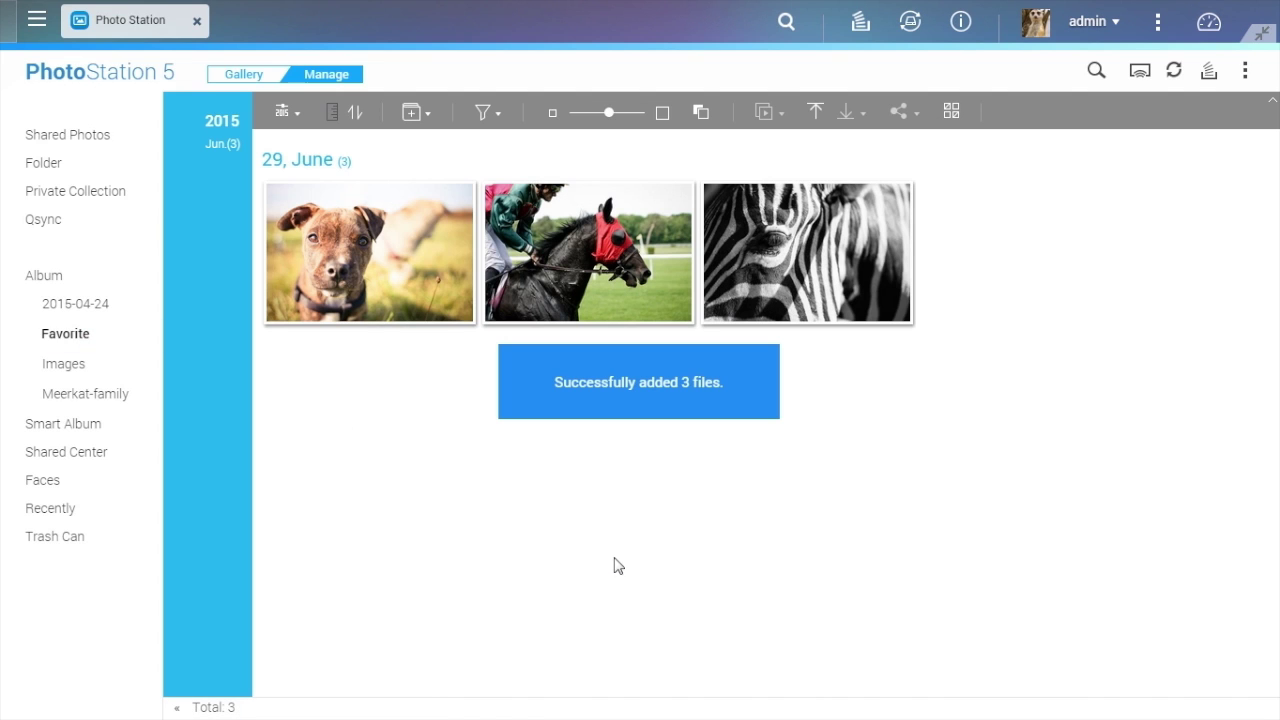
Step: Create a new album named Animal from the Animal folder inside the Multimedia folder
click(94, 163)
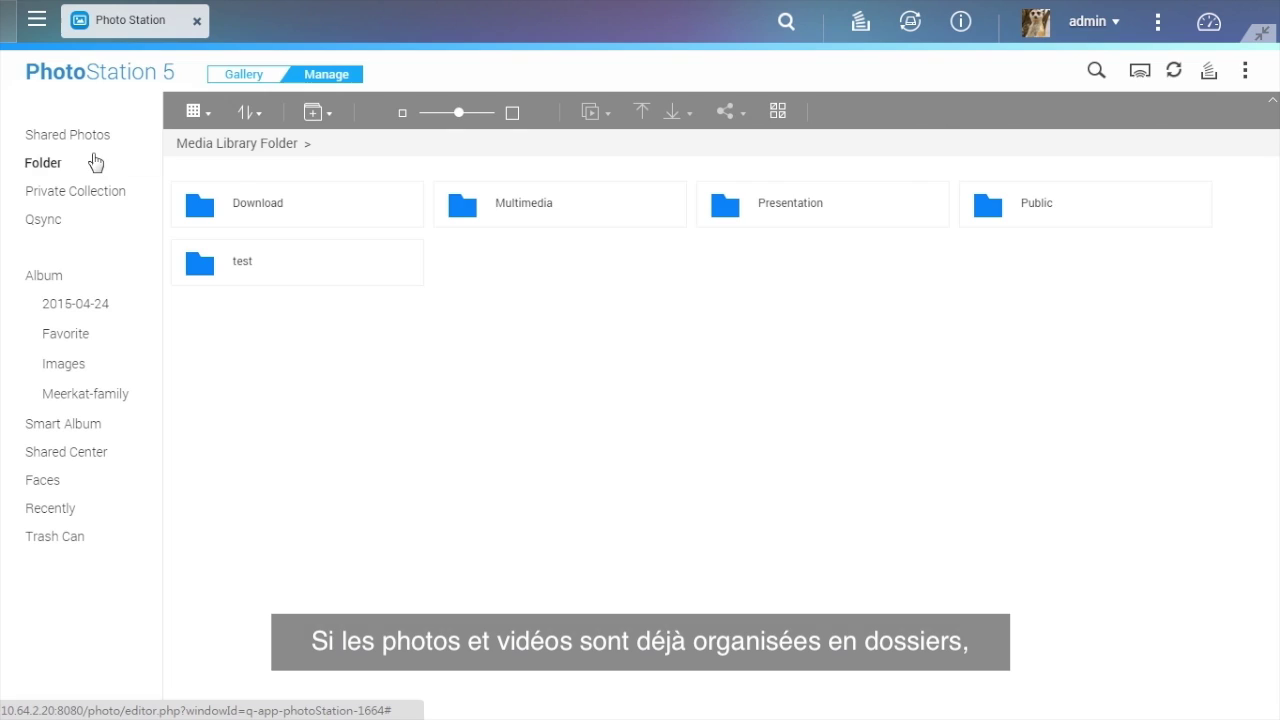
double_click(626, 214)
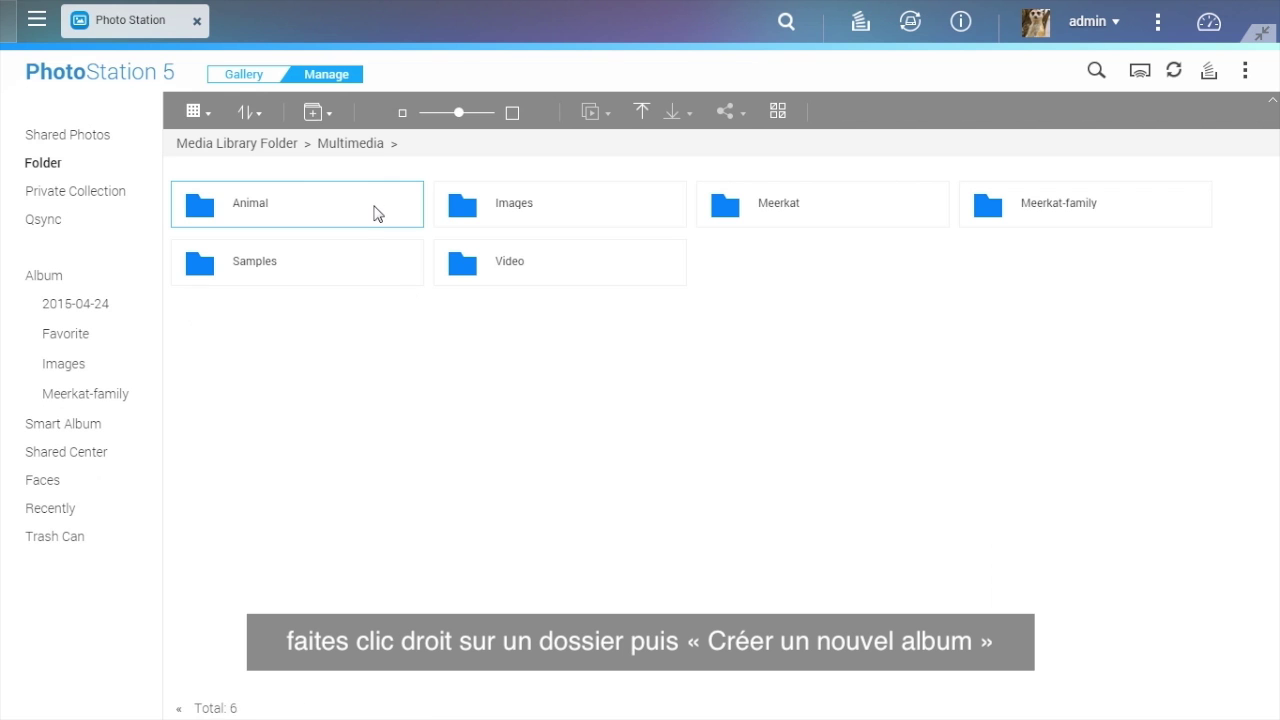
right_click(377, 213)
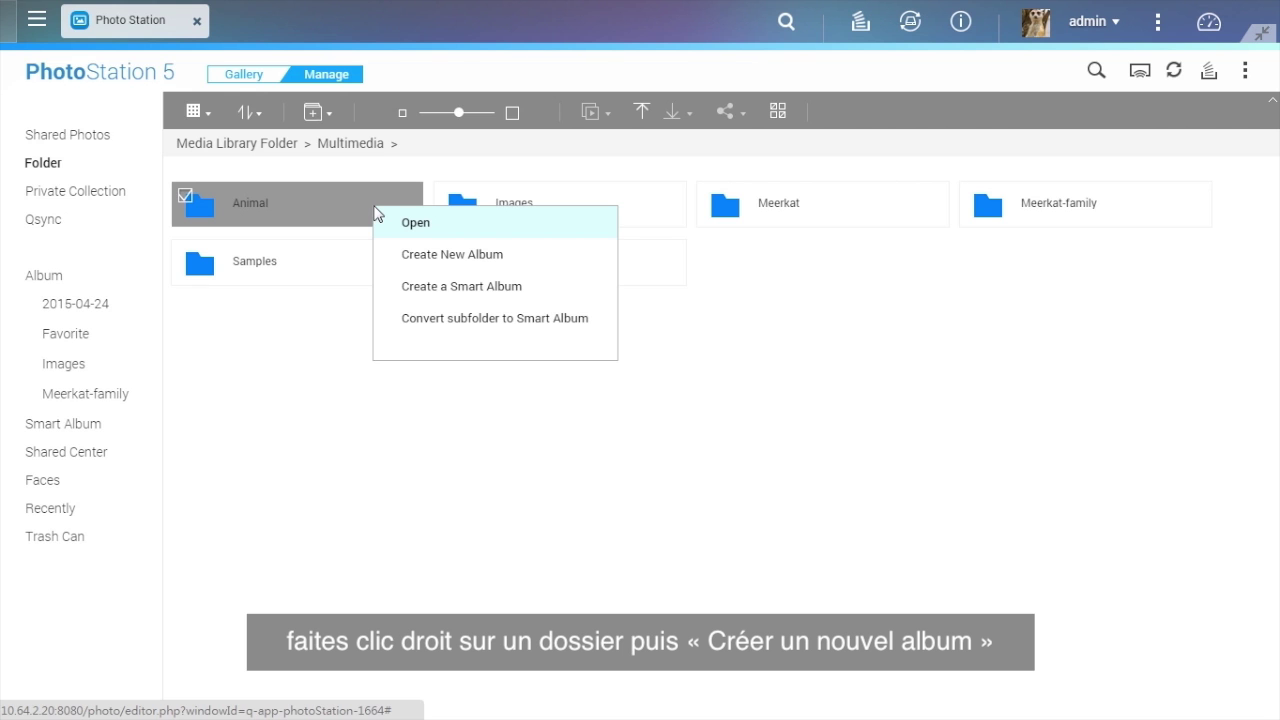
click(587, 260)
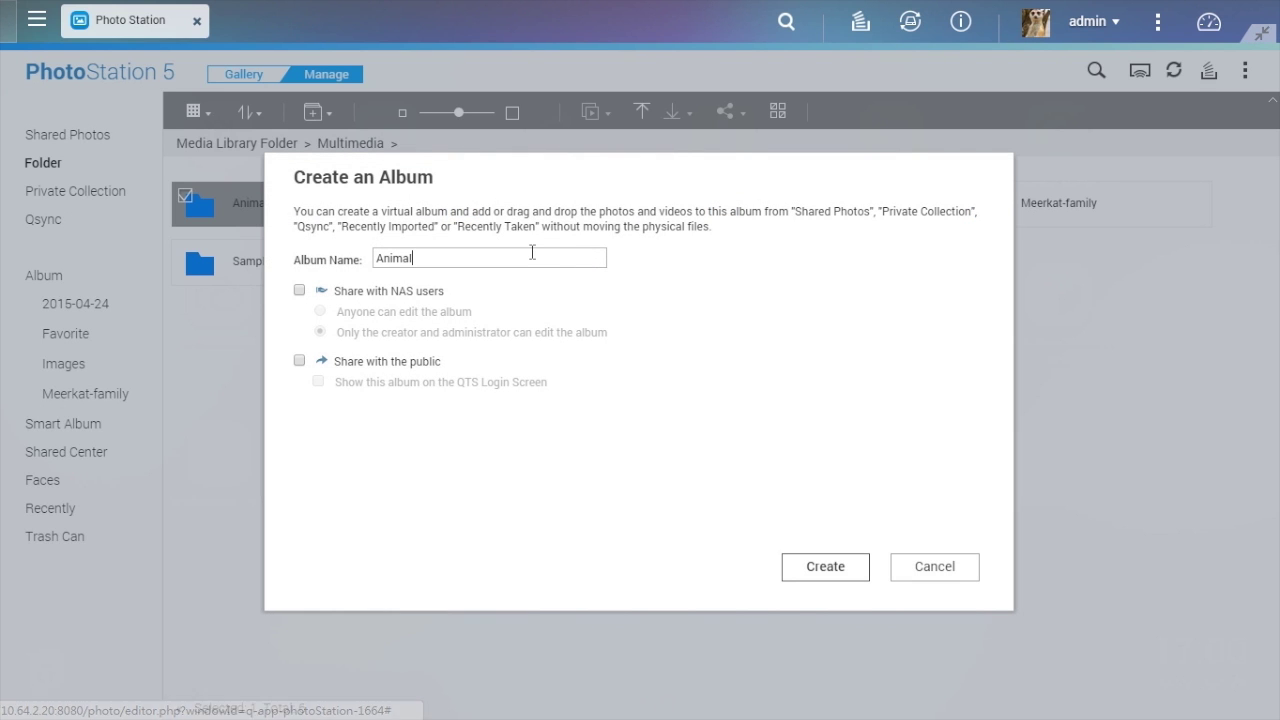
click(846, 578)
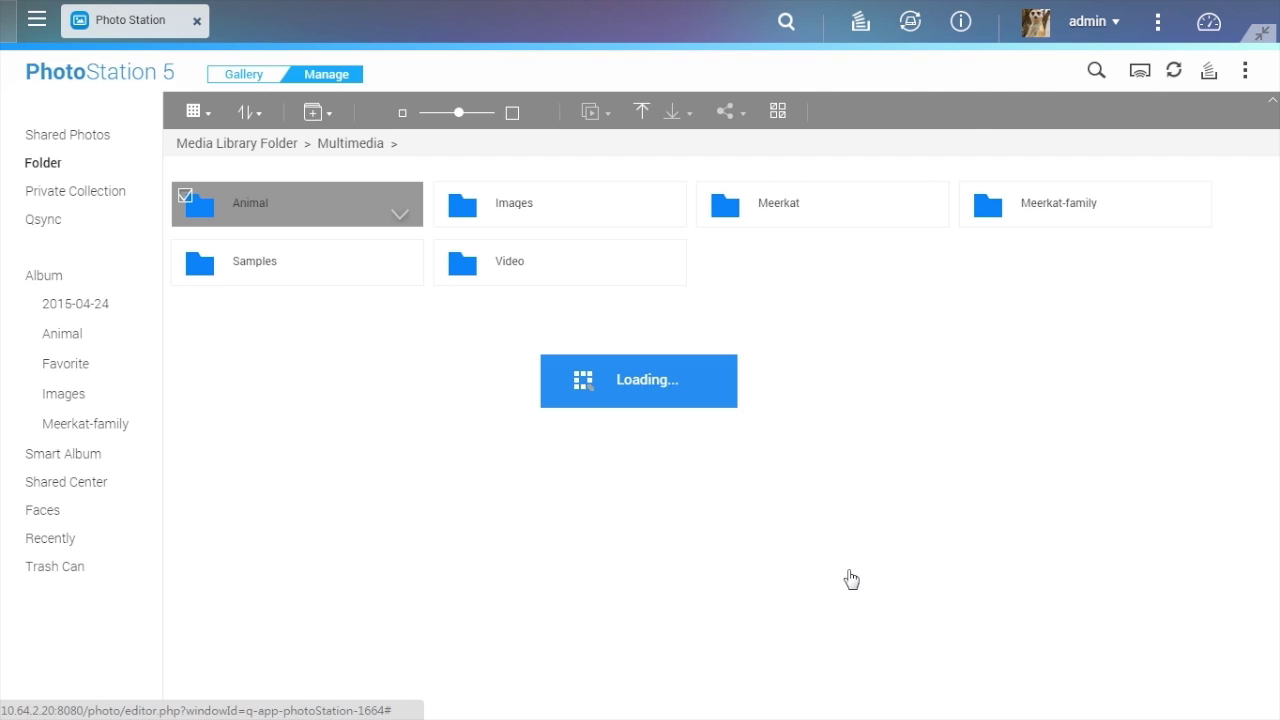
Step: Start creating a smart album and name it 0629
click(130, 455)
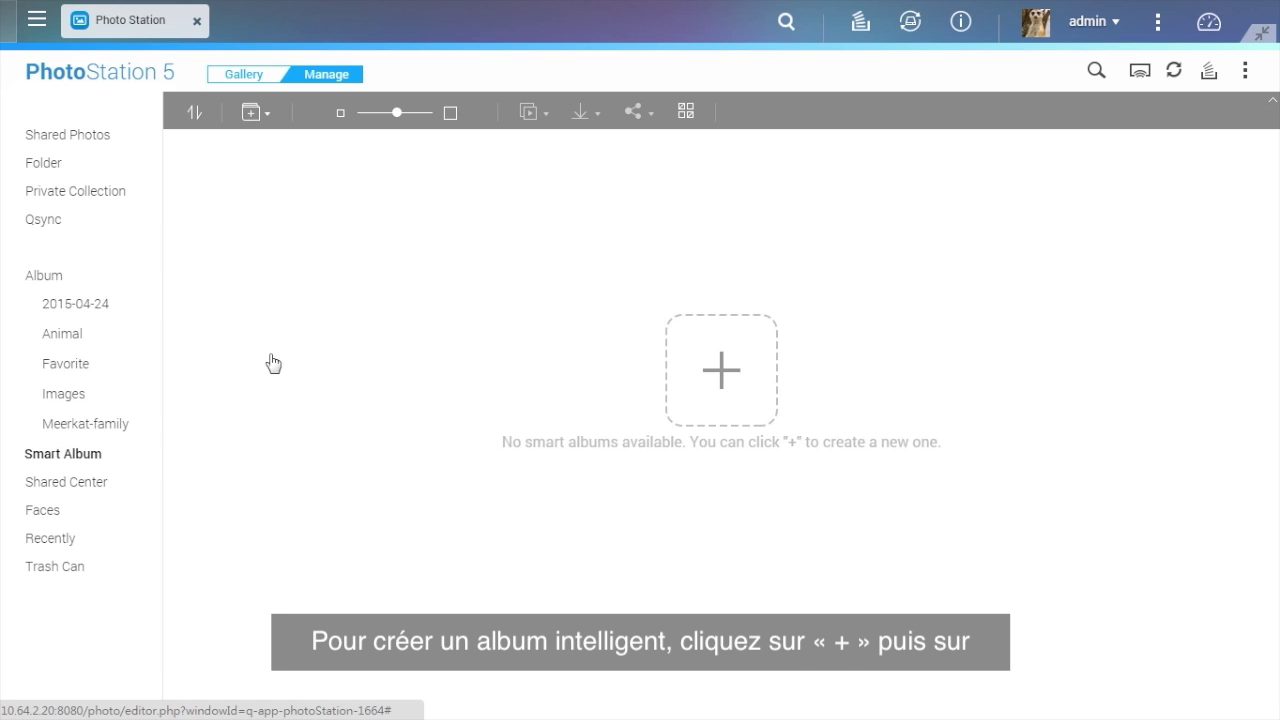
click(268, 116)
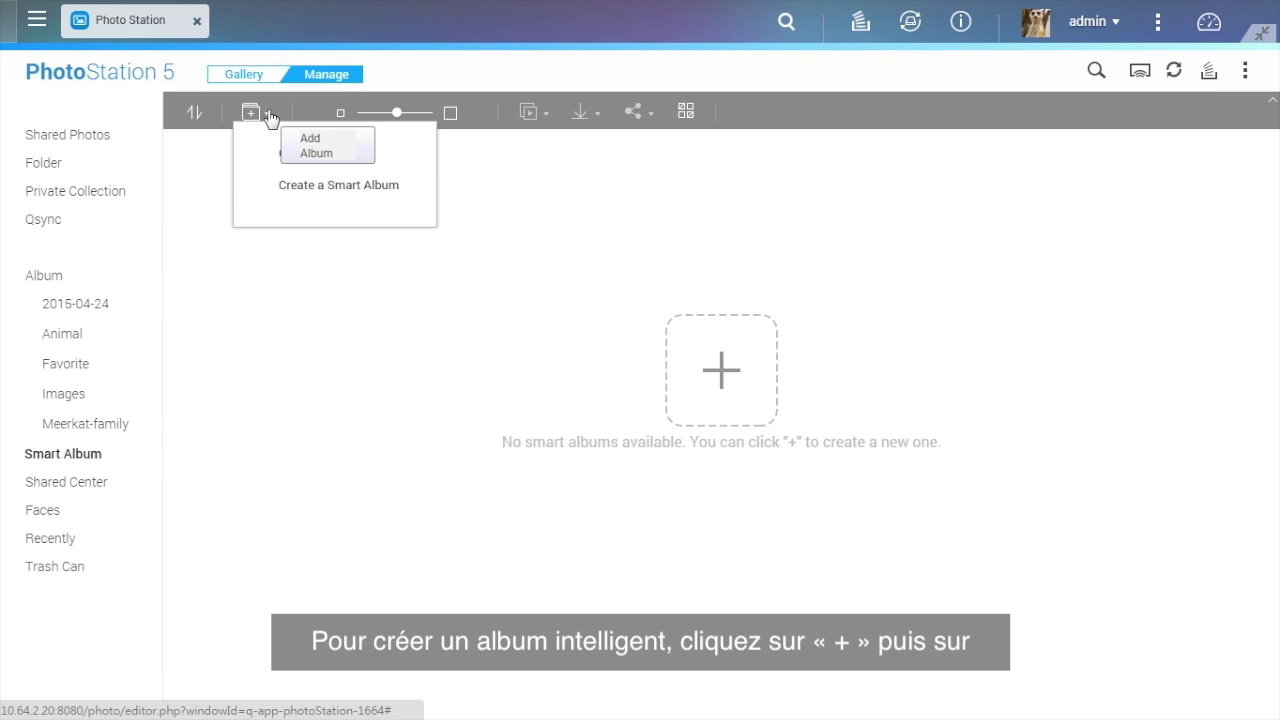
click(425, 188)
click(430, 257)
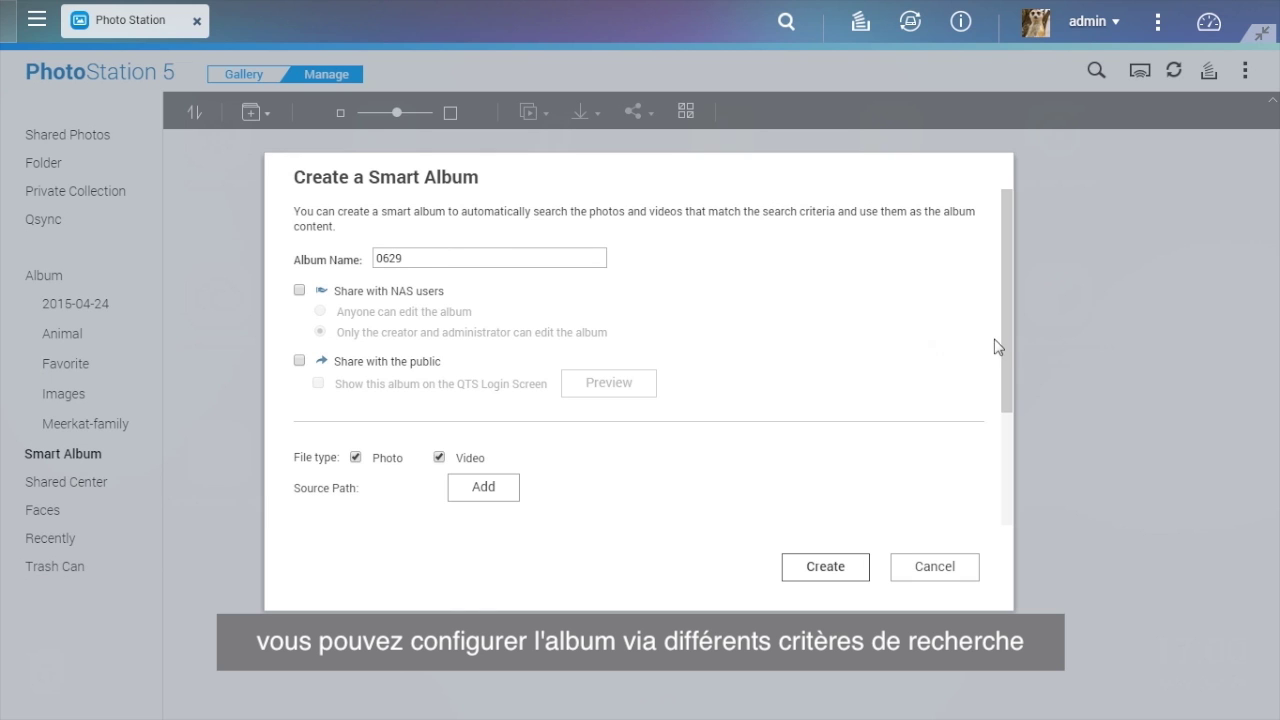
Step: Set the smart album's search criterion to Today in history with photo taken date June 29, and create the album
drag(1008, 338, 990, 461)
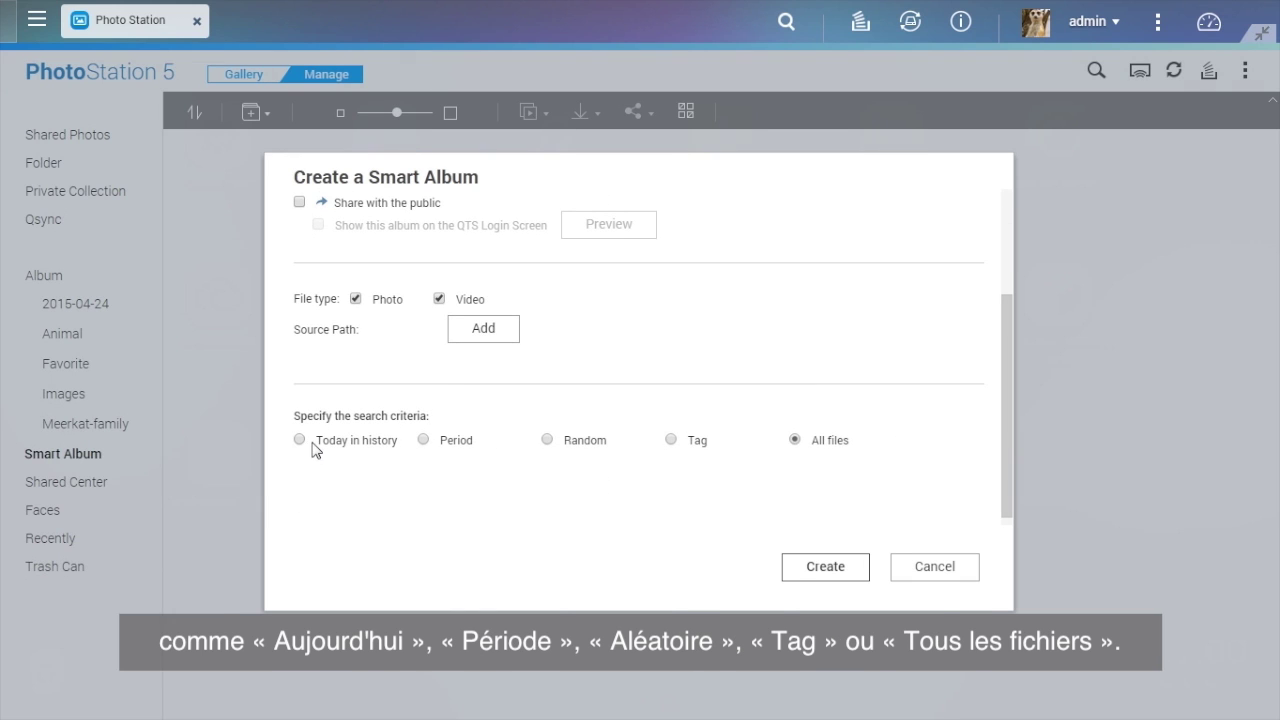
click(339, 440)
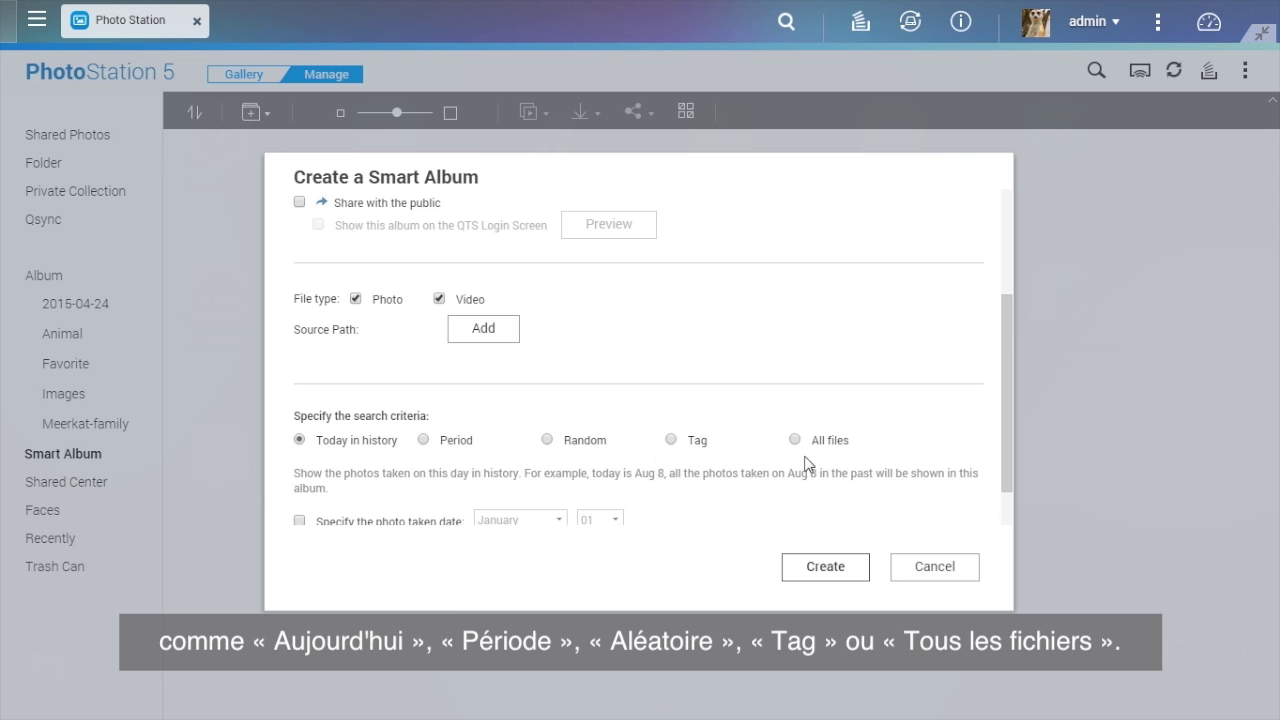
scroll(420, 517, down, 1)
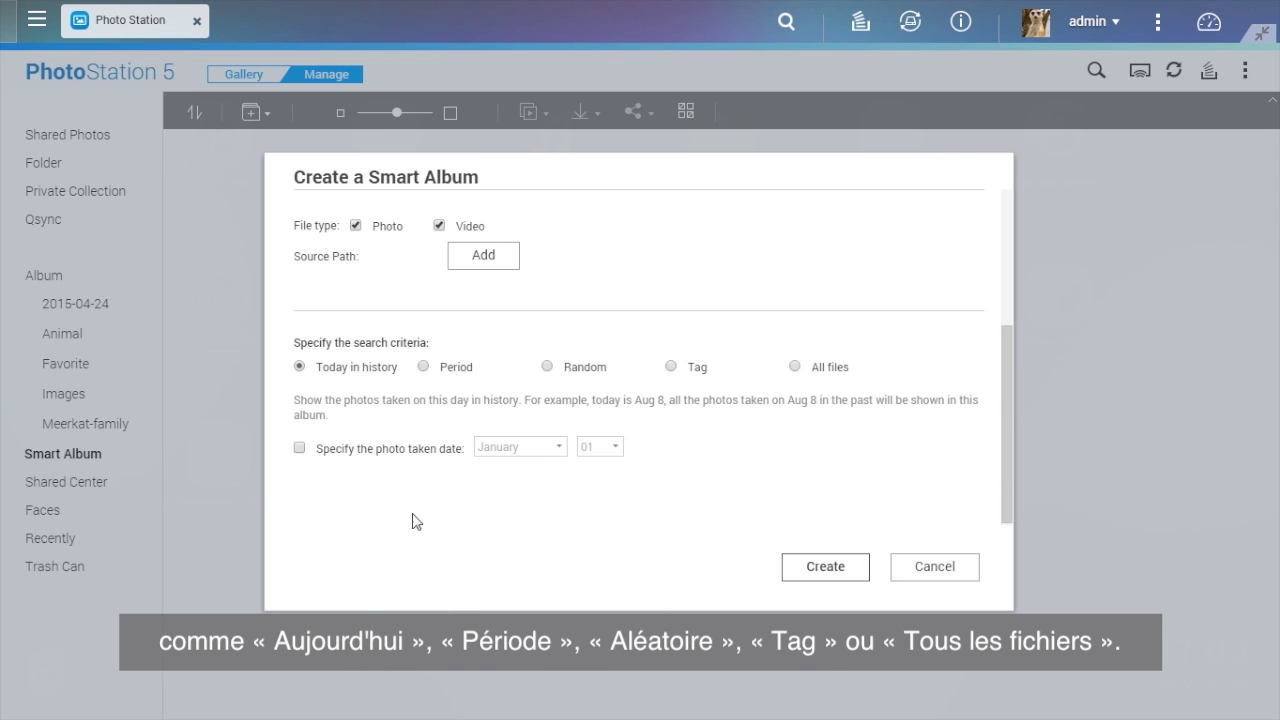
click(383, 450)
click(552, 454)
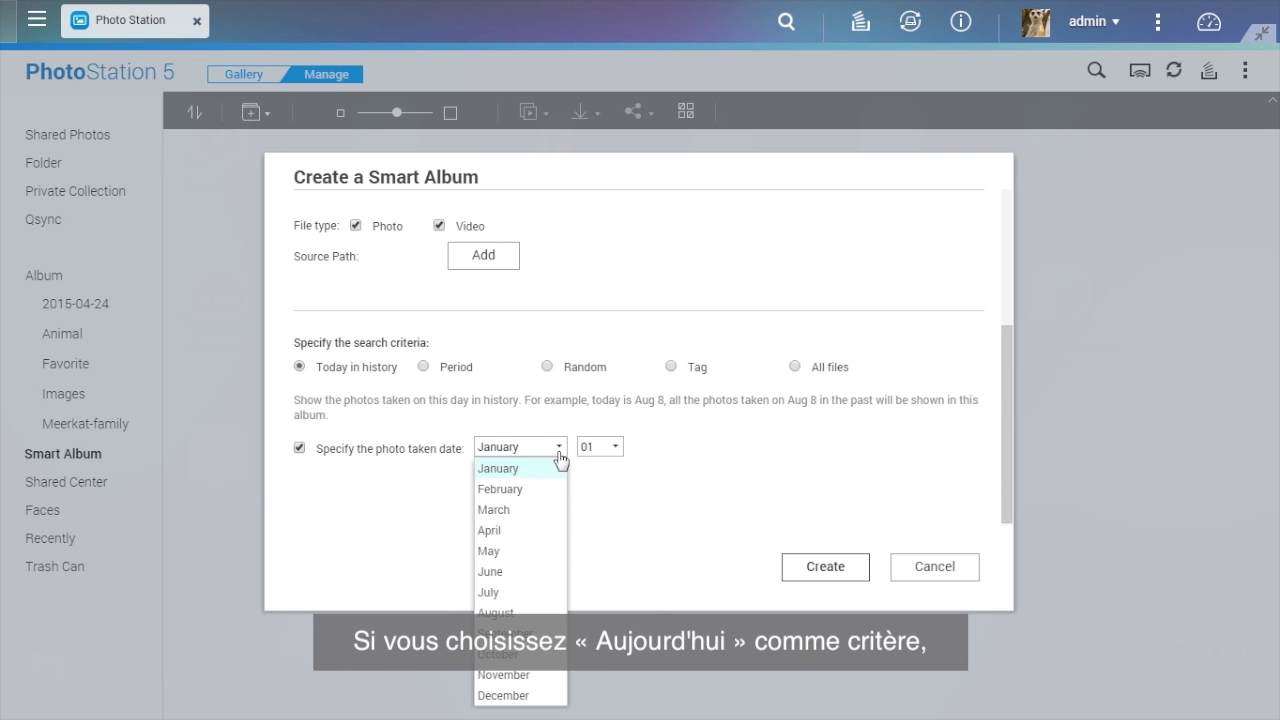
click(508, 571)
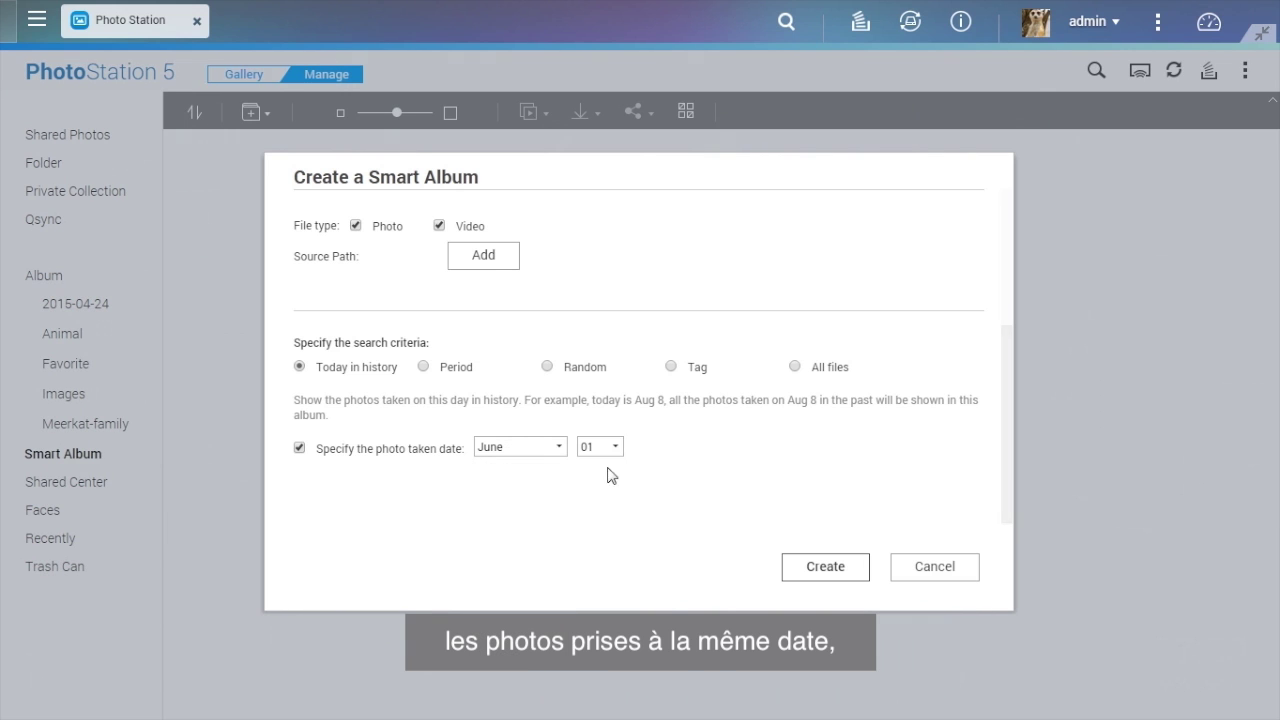
click(616, 449)
scroll(607, 375, down, 3)
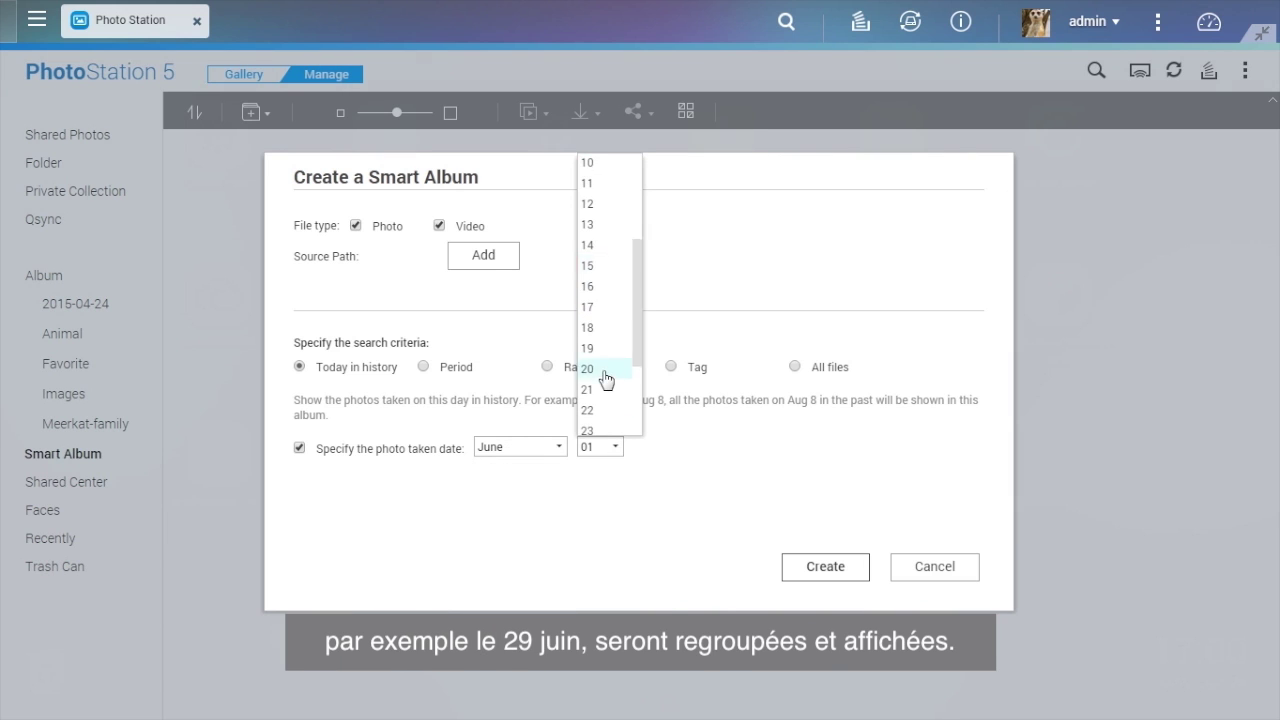
click(612, 410)
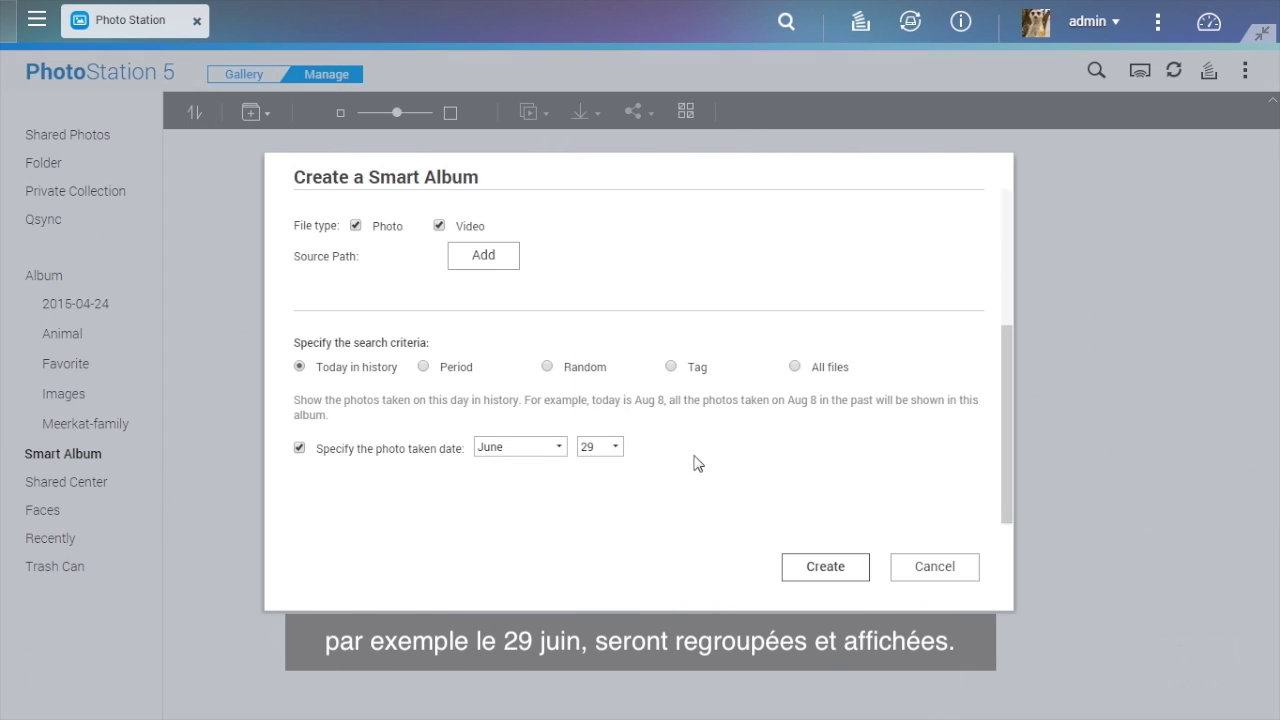
click(857, 577)
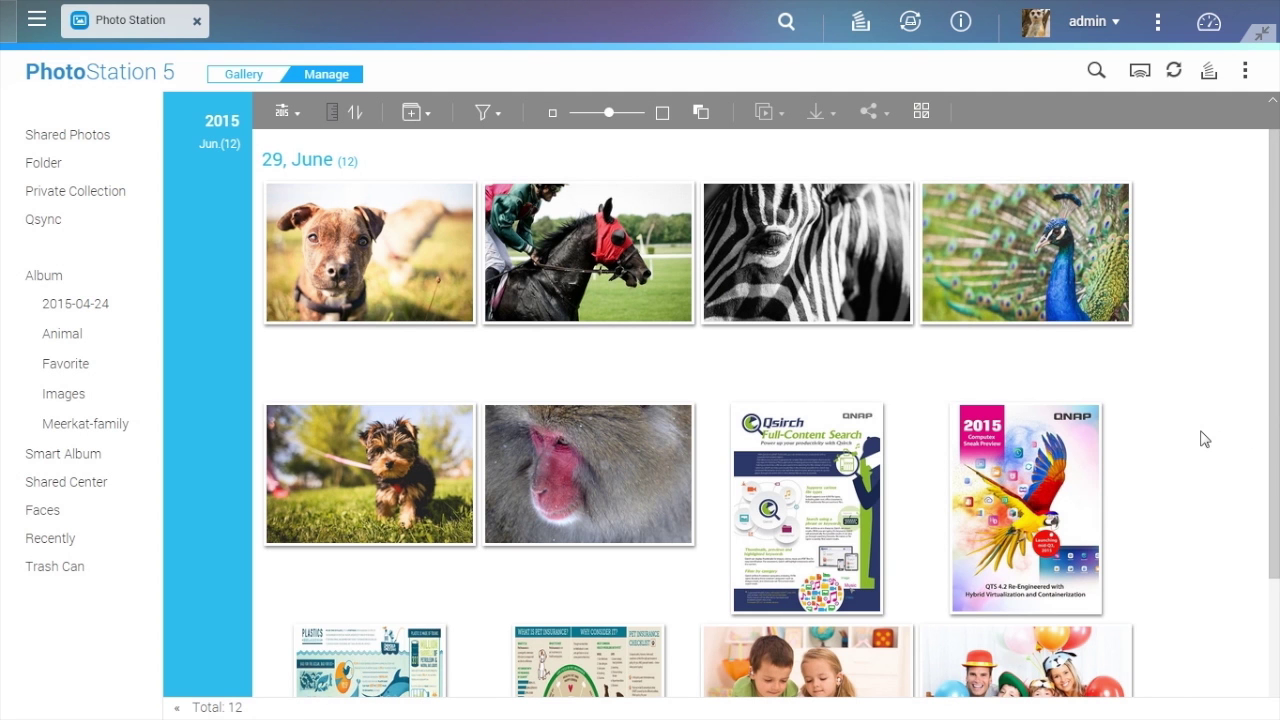
Step: Open the photo of the two children with earphones and turn on Face Detection
scroll(1204, 439, down, 2)
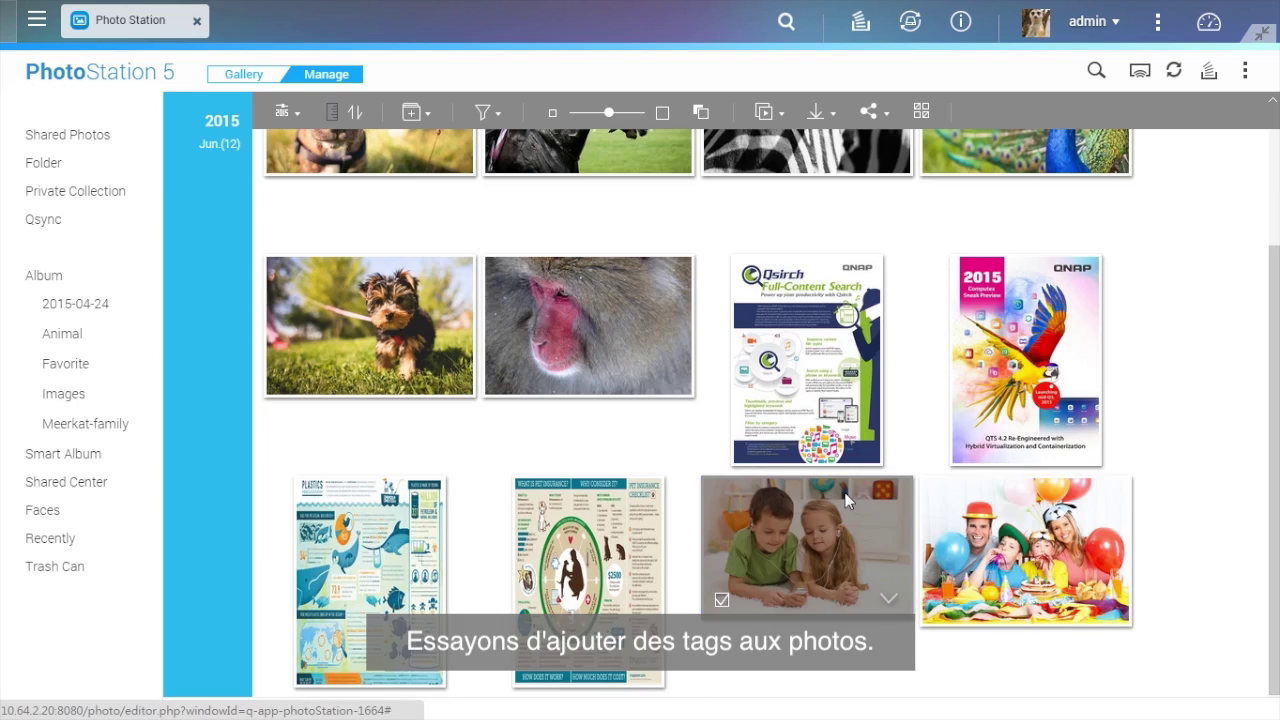
click(843, 492)
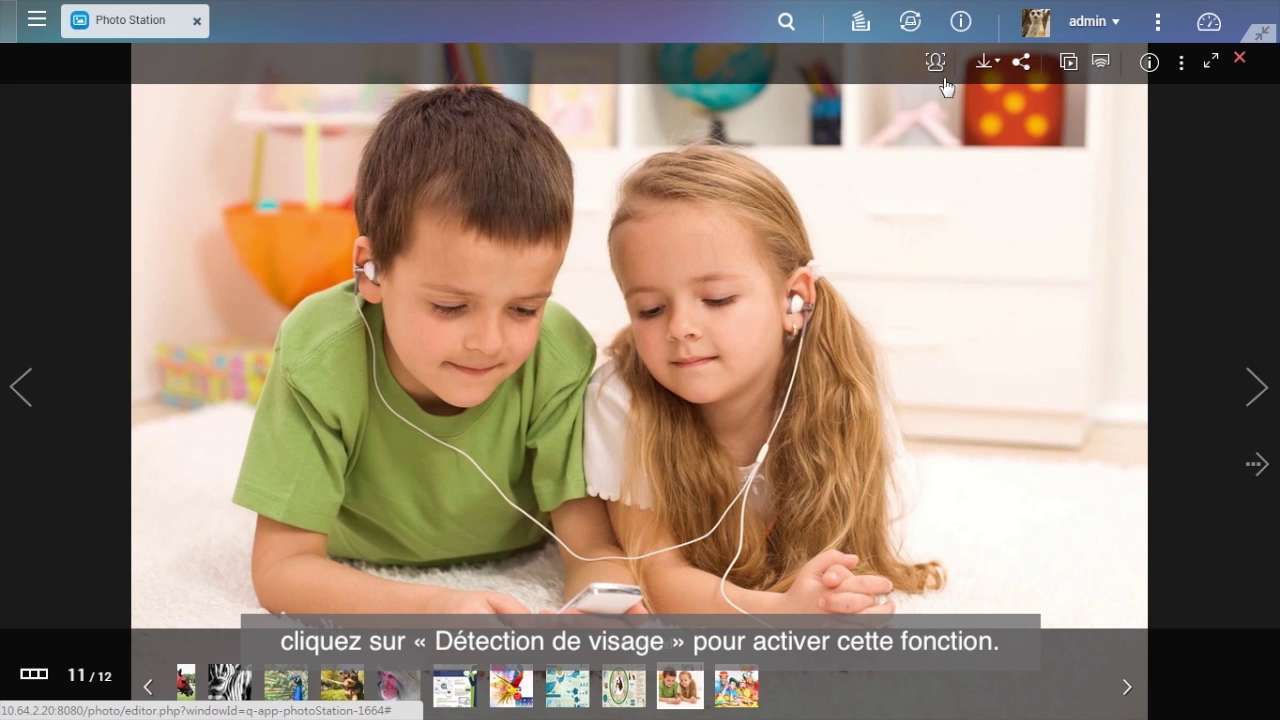
click(938, 68)
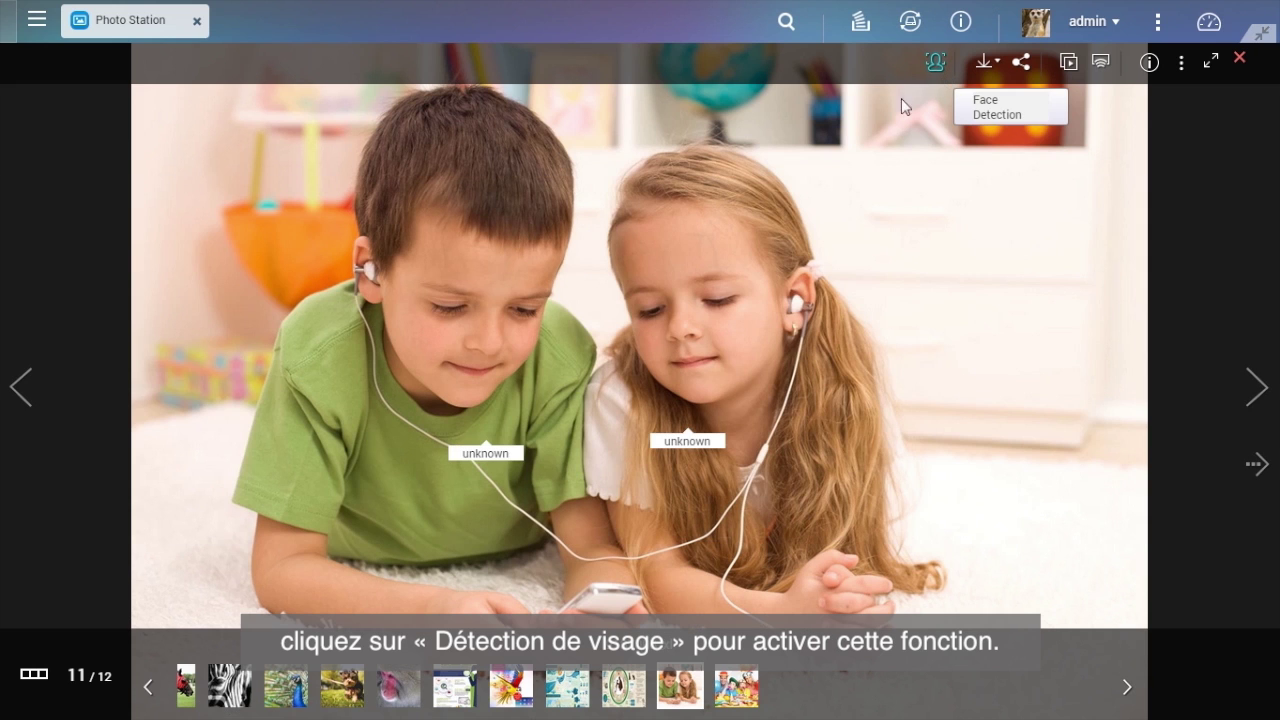
Step: Tag the boy's detected face with his name
click(484, 454)
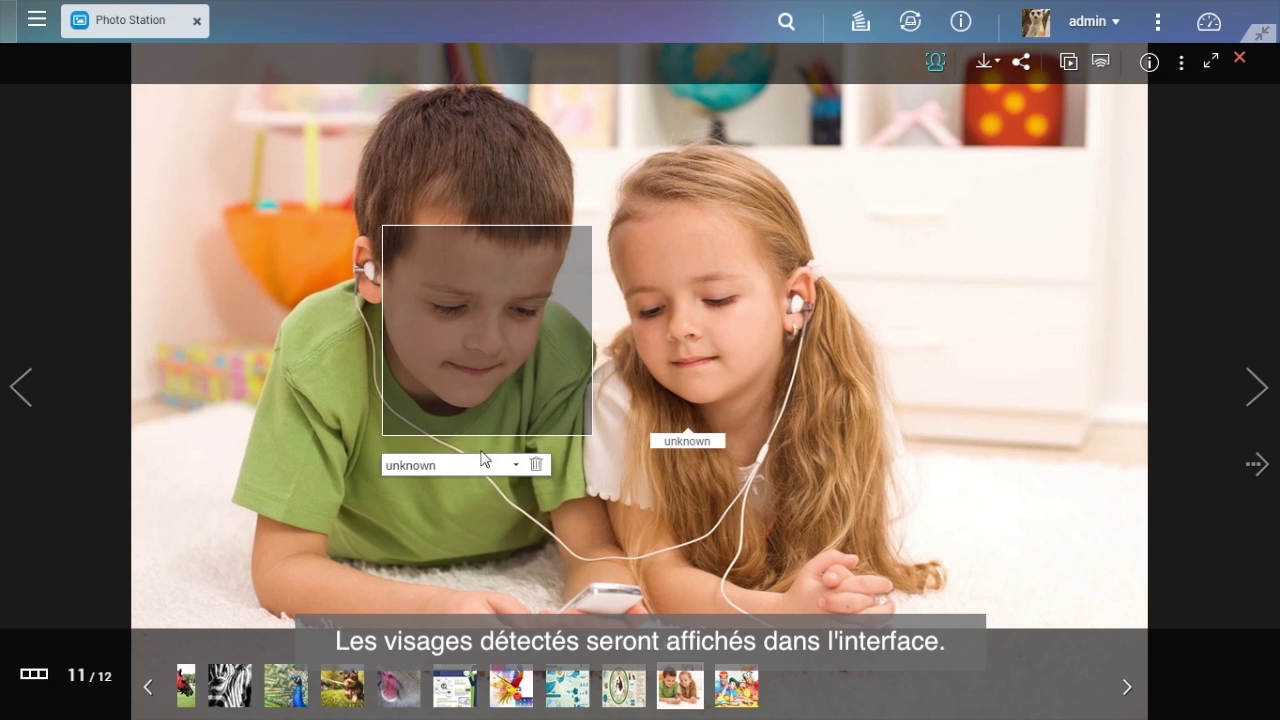
drag(484, 458, 350, 443)
text(W)
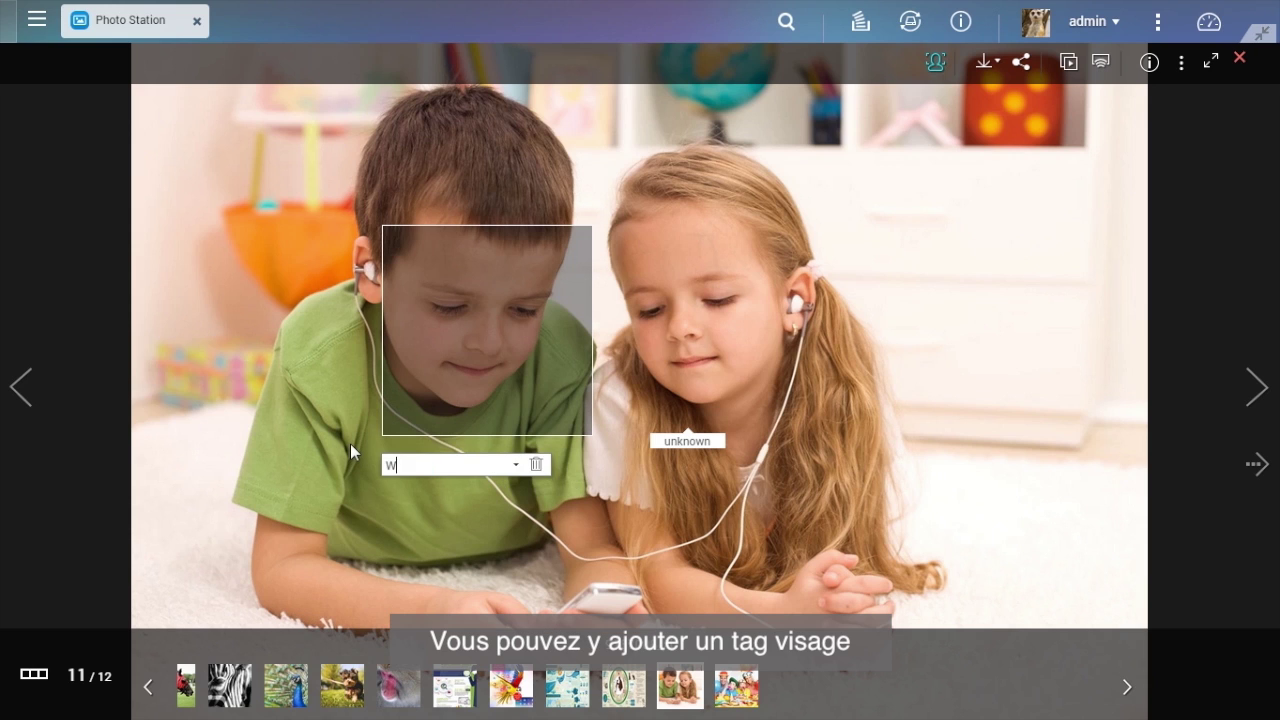
text(oody)
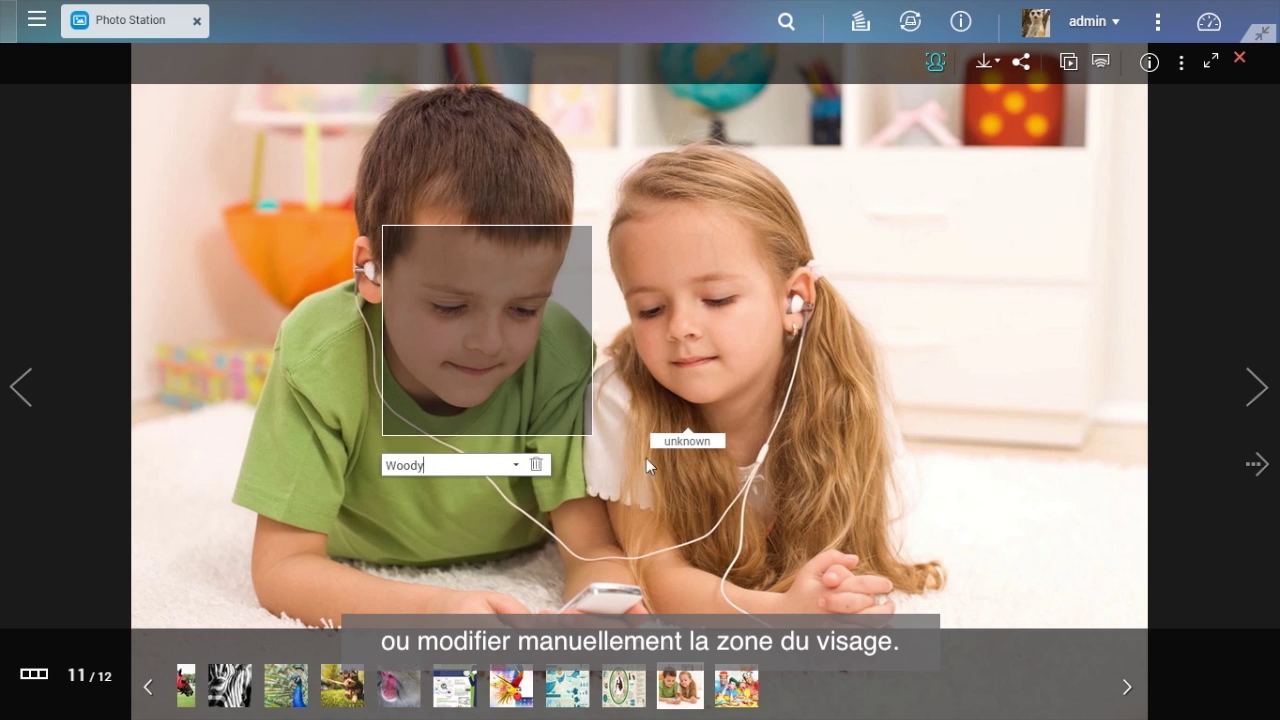
Step: Tag the girl's detected face with her name
click(652, 446)
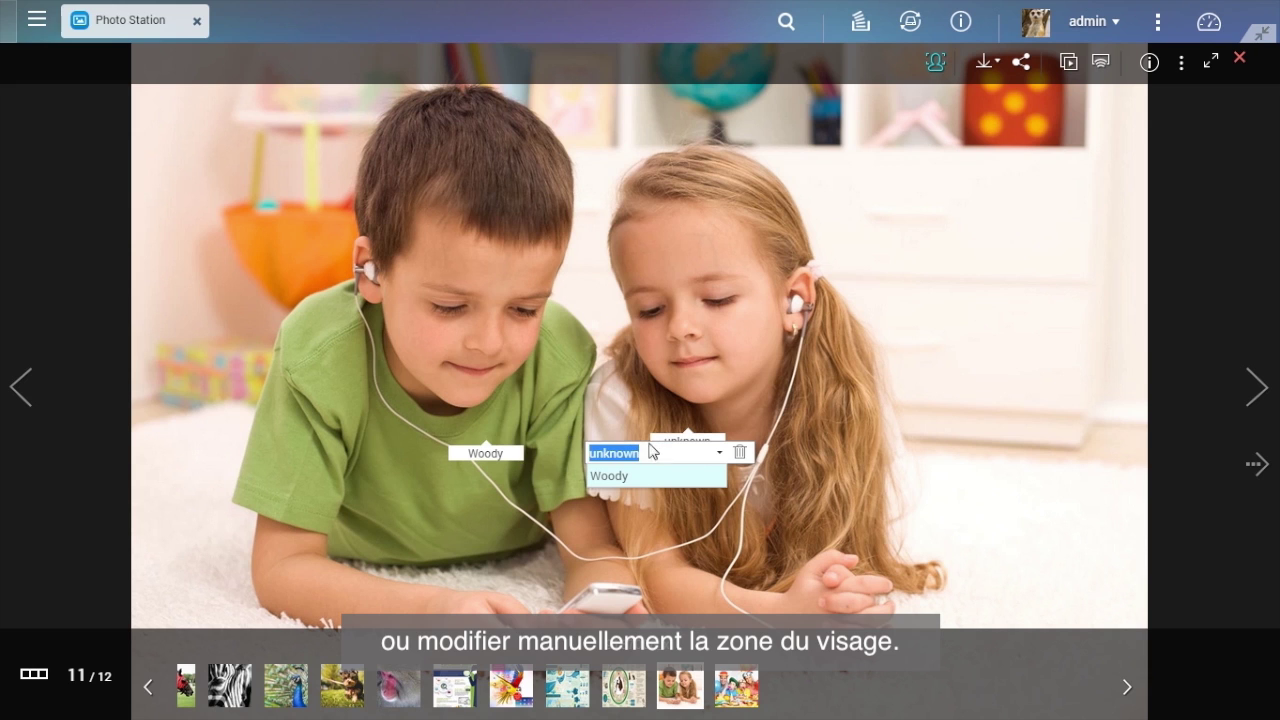
text(El)
text(sa)
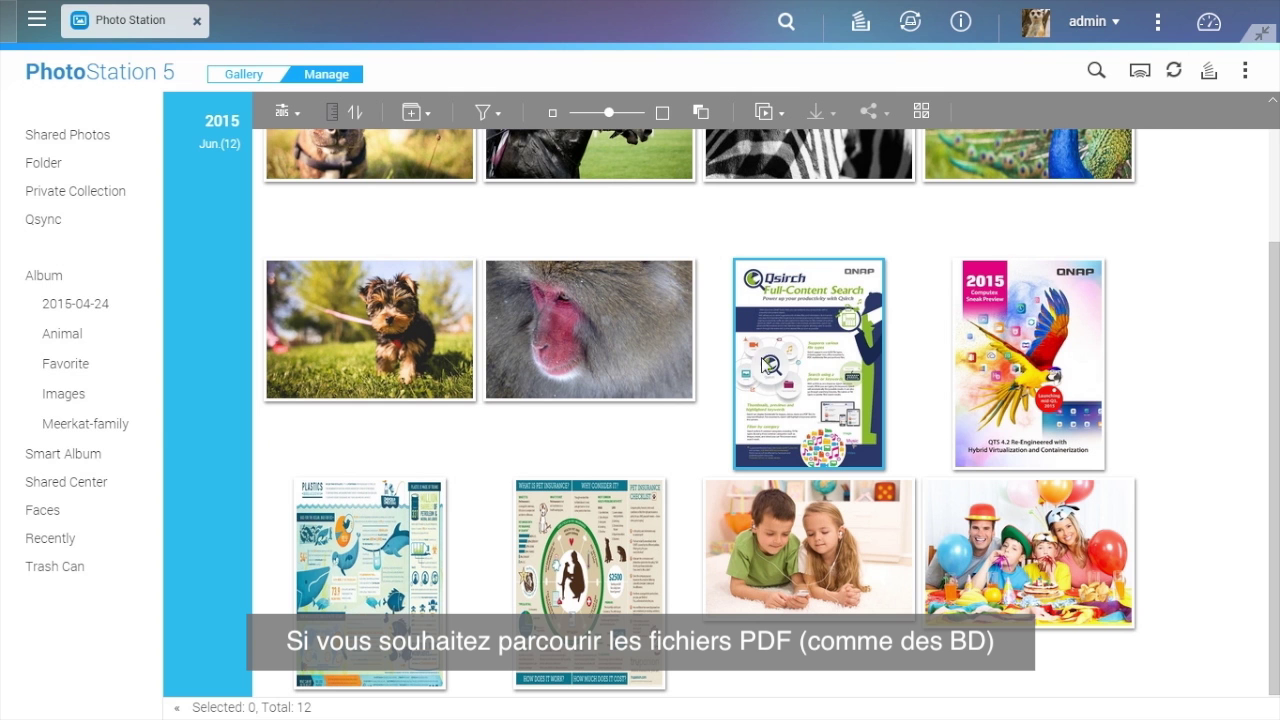
Step: Open the Qsirch Full-Content Search PDF from the 29 June files for viewing
click(778, 358)
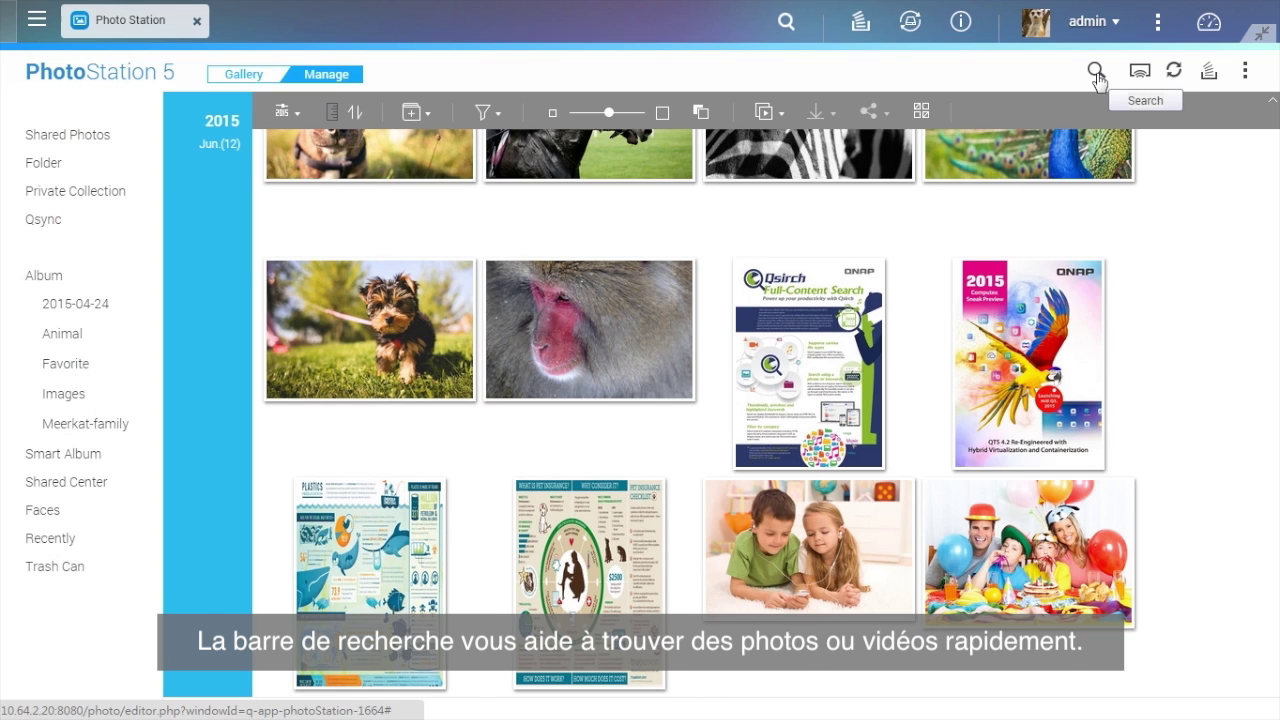
Step: Open the advanced search for photos and videos and examine its title and date taken criteria
click(1096, 72)
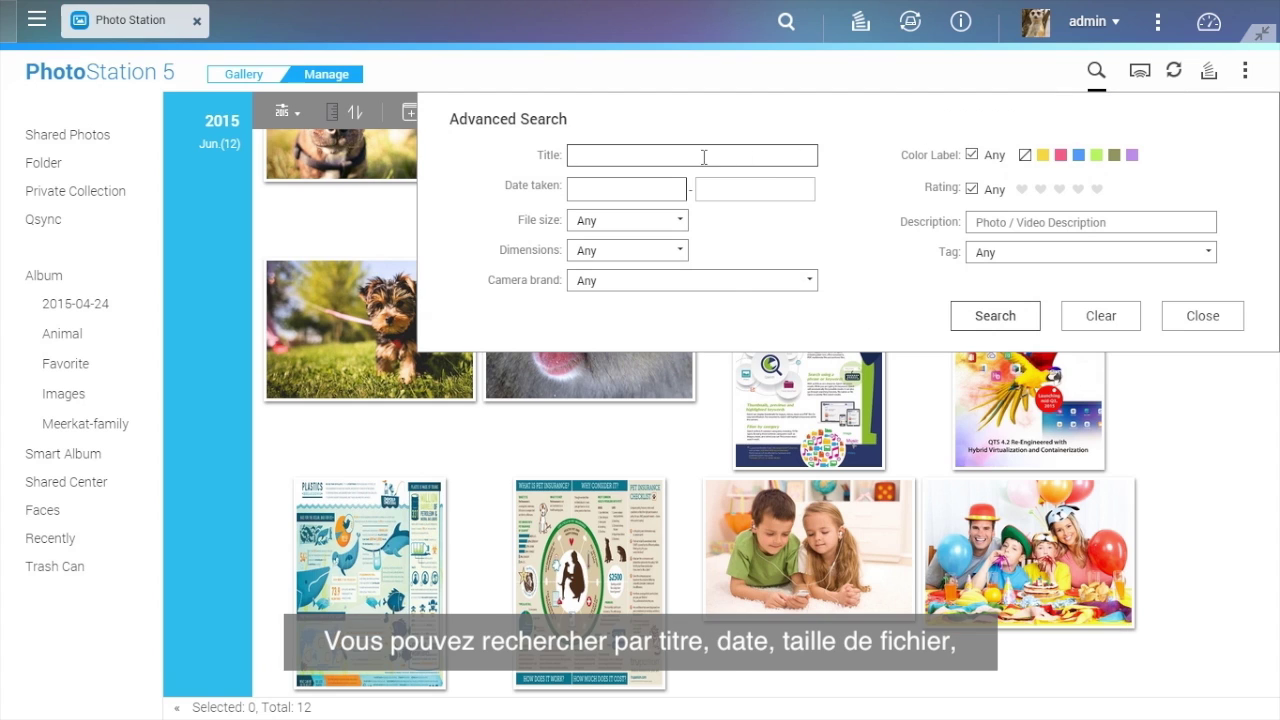
click(655, 190)
click(655, 190)
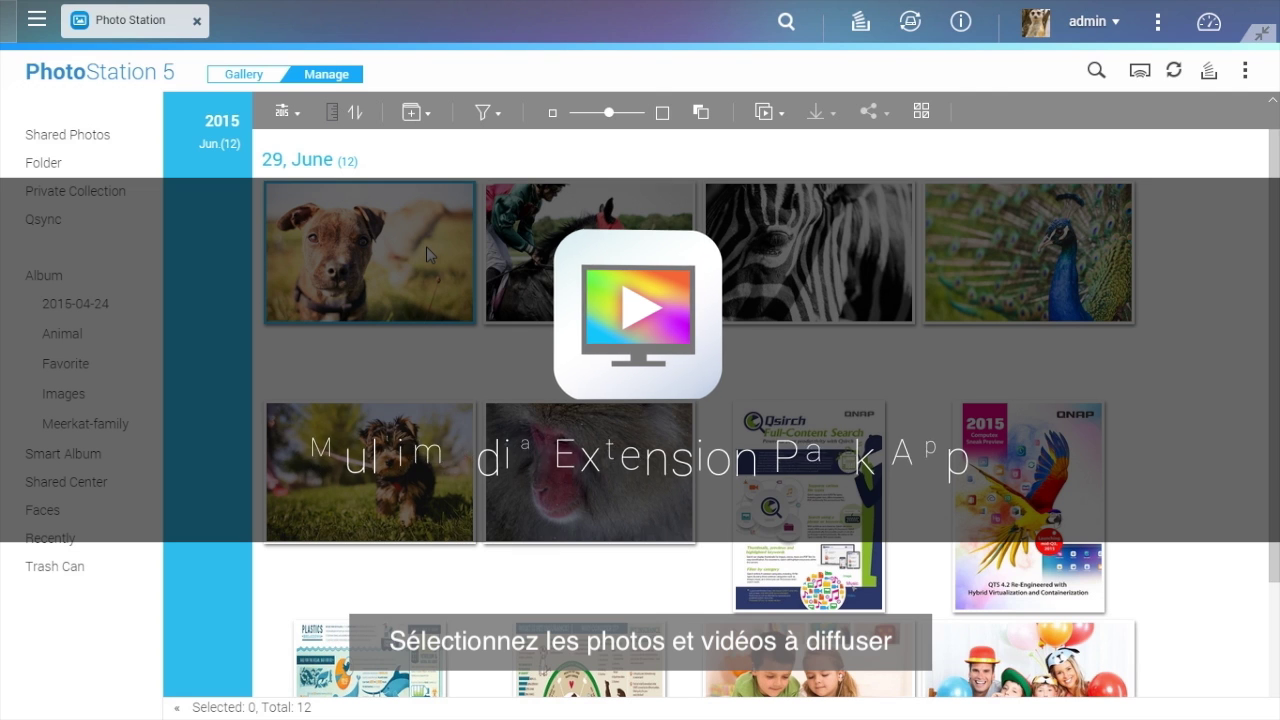
Step: Display the available streaming devices for the brown dog photo at the start of the 29 June files
mouse_move(422, 246)
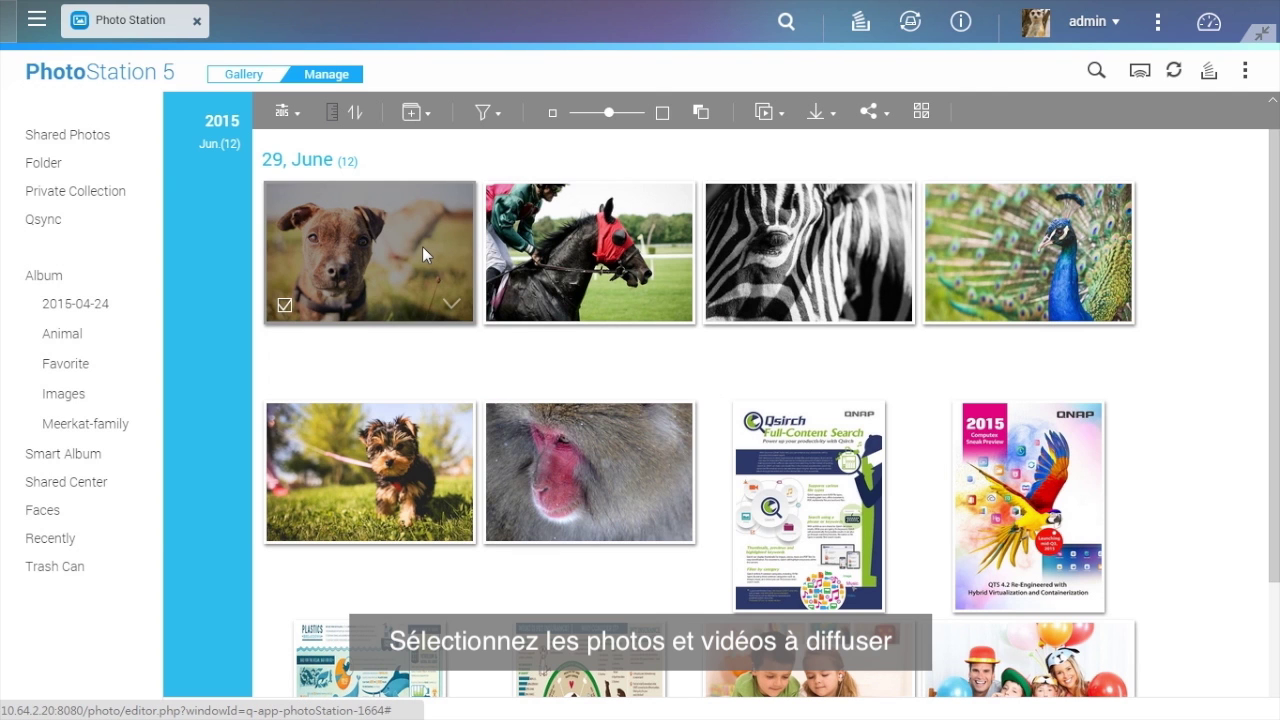
right_click(424, 245)
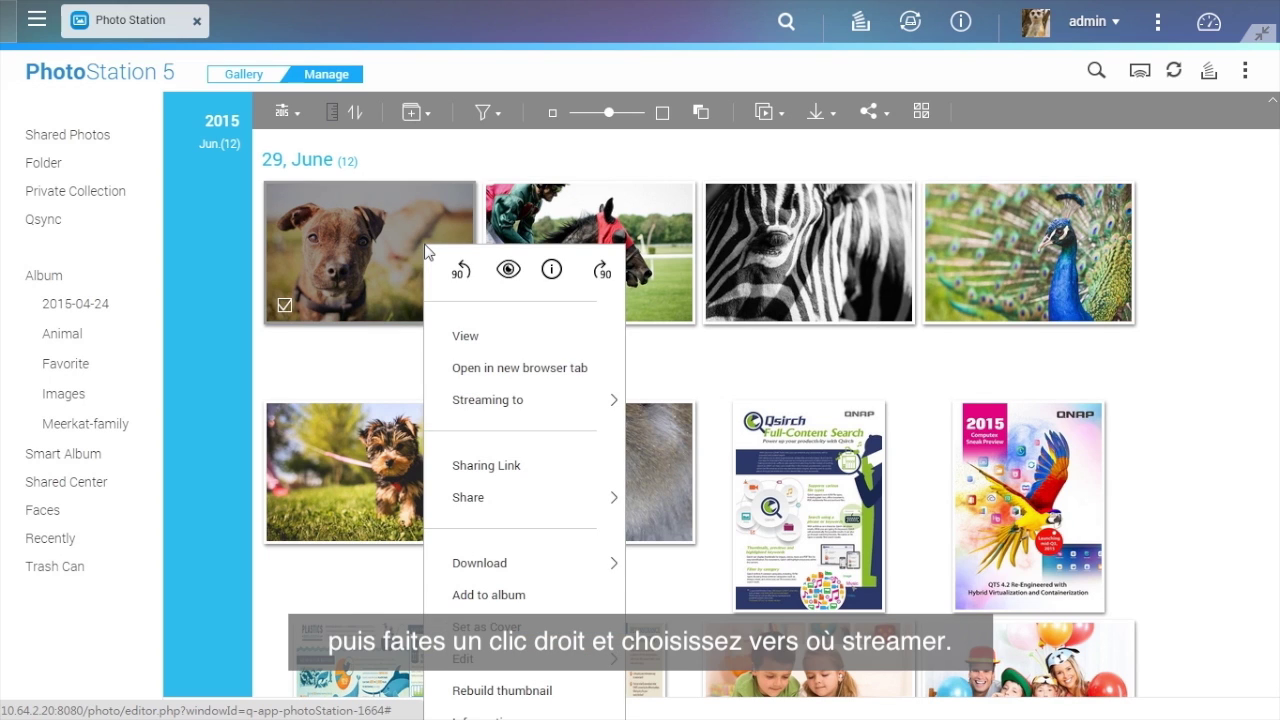
mouse_move(563, 405)
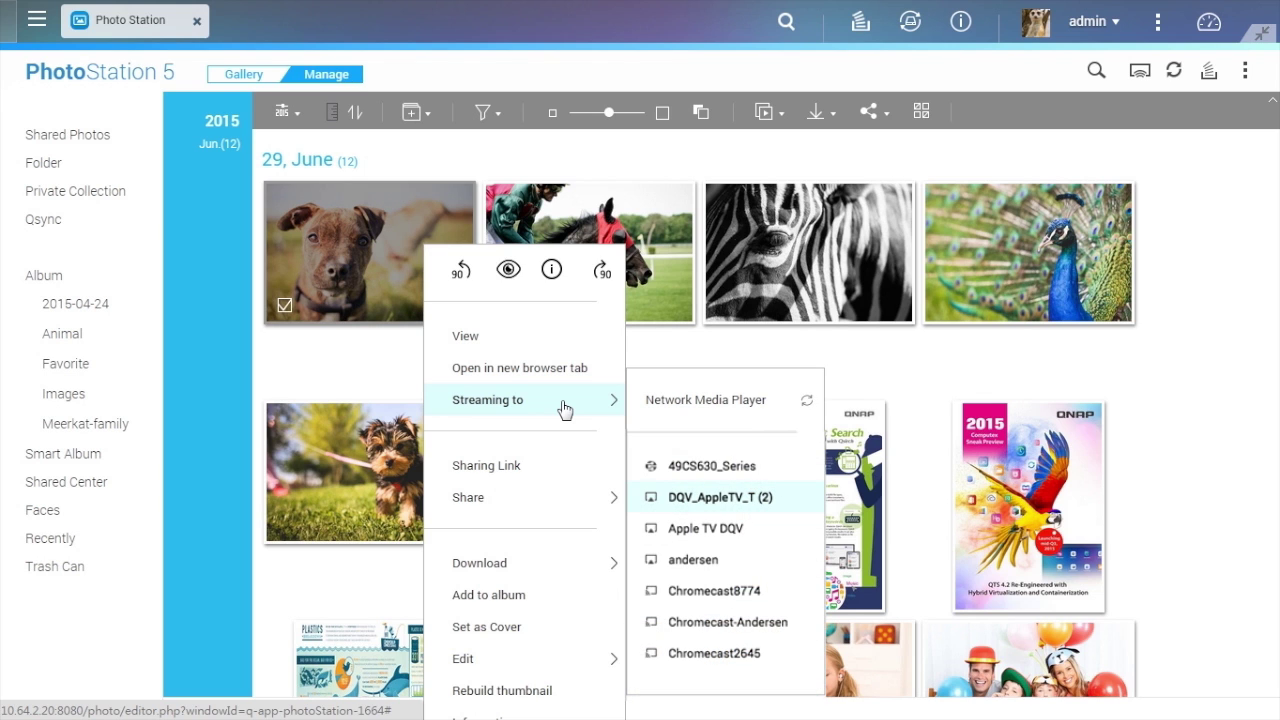
Step: Select the racehorse photo and share it via Social Network so that it goes into the Sharing Cart
click(622, 218)
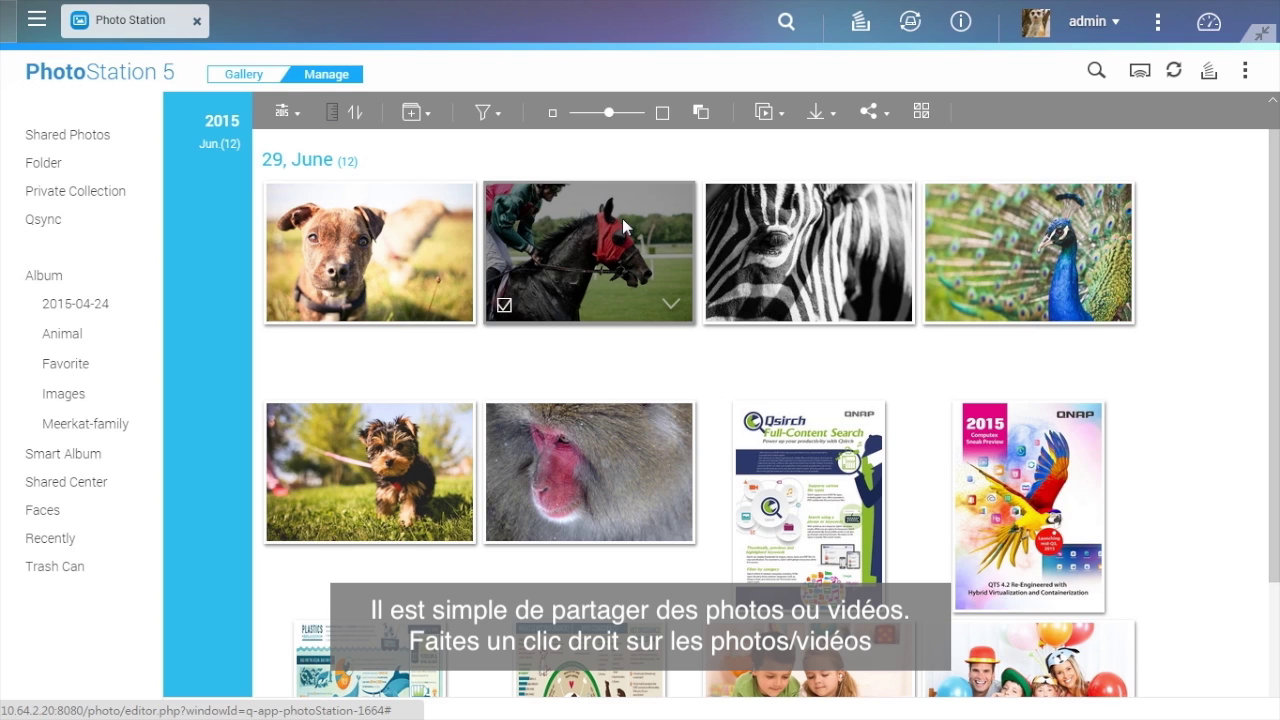
click(866, 114)
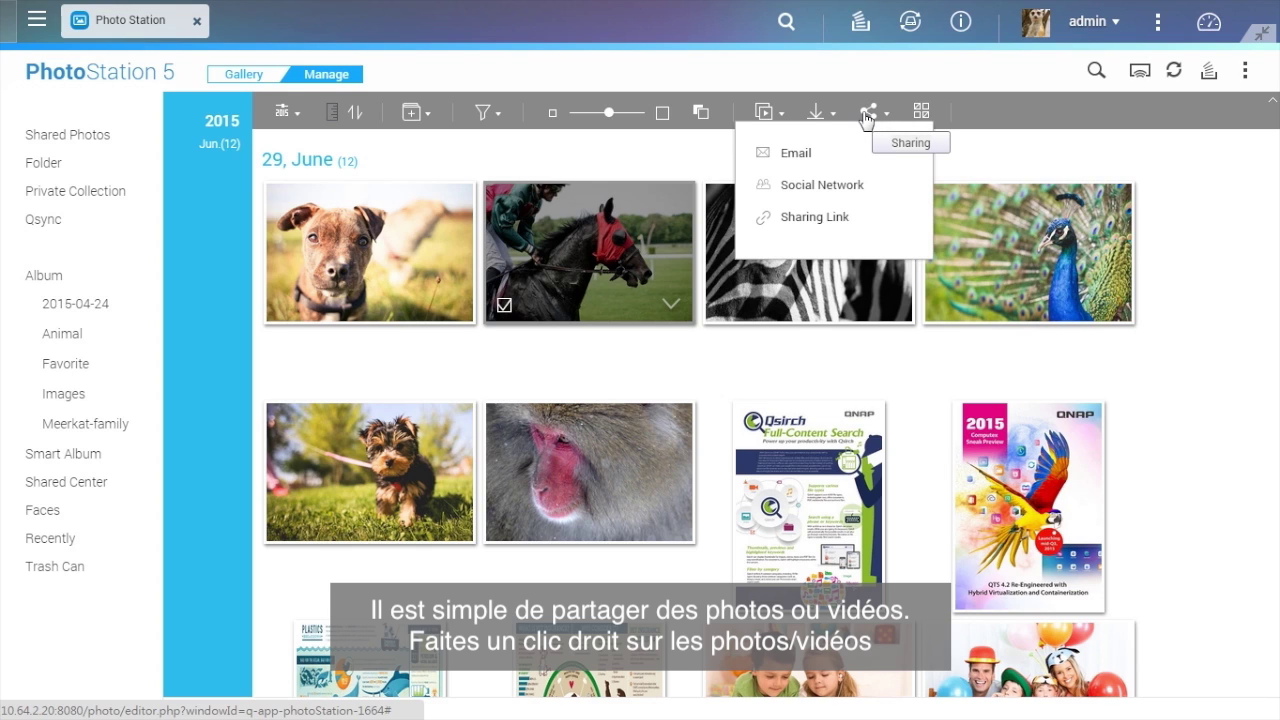
click(909, 188)
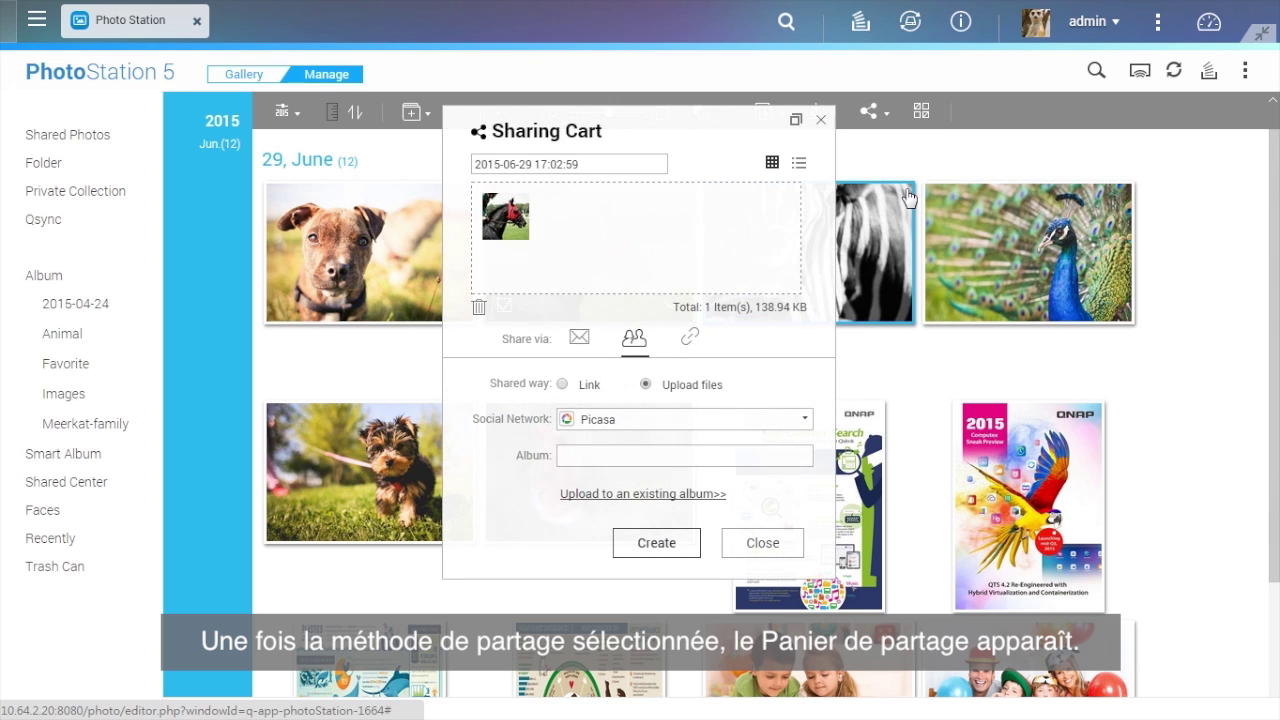
Step: Add the brown dog and peacock photos to the Sharing Cart and open the choice of social network
drag(411, 213, 565, 212)
drag(1000, 260, 626, 234)
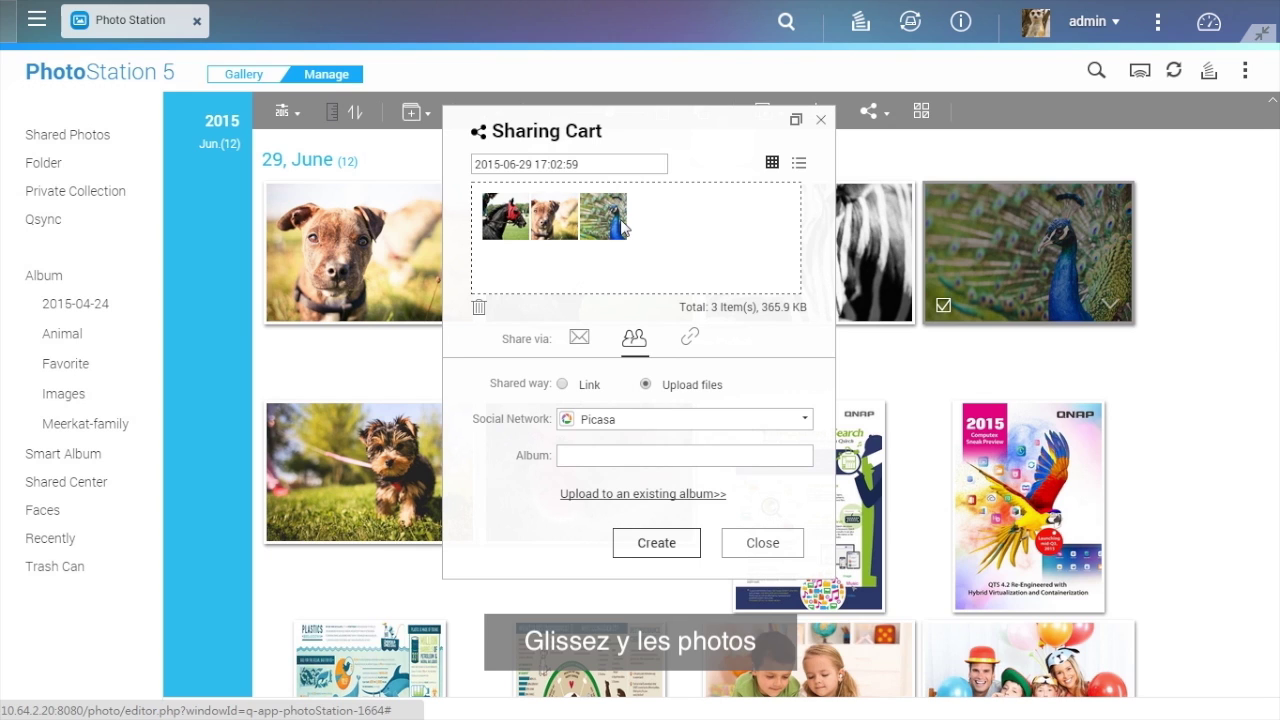
click(695, 425)
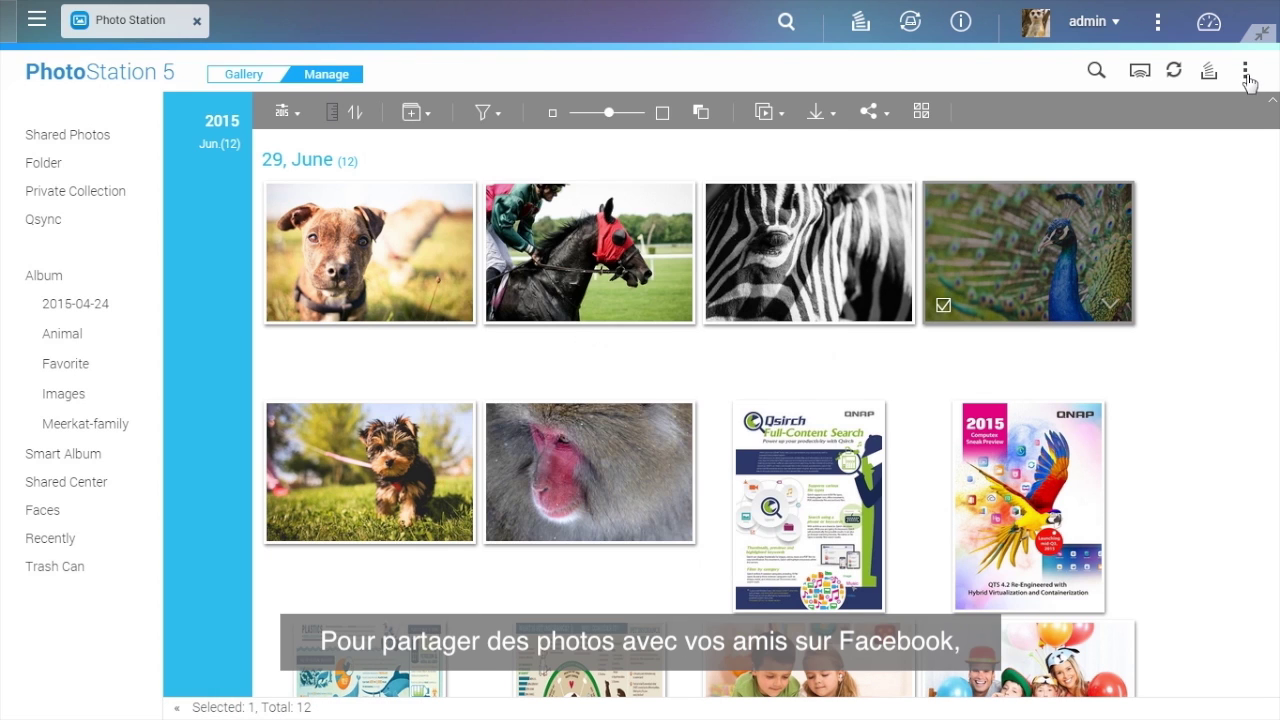
Step: Open the Photo Station settings and display the Social Network Binding options for Facebook
click(1245, 72)
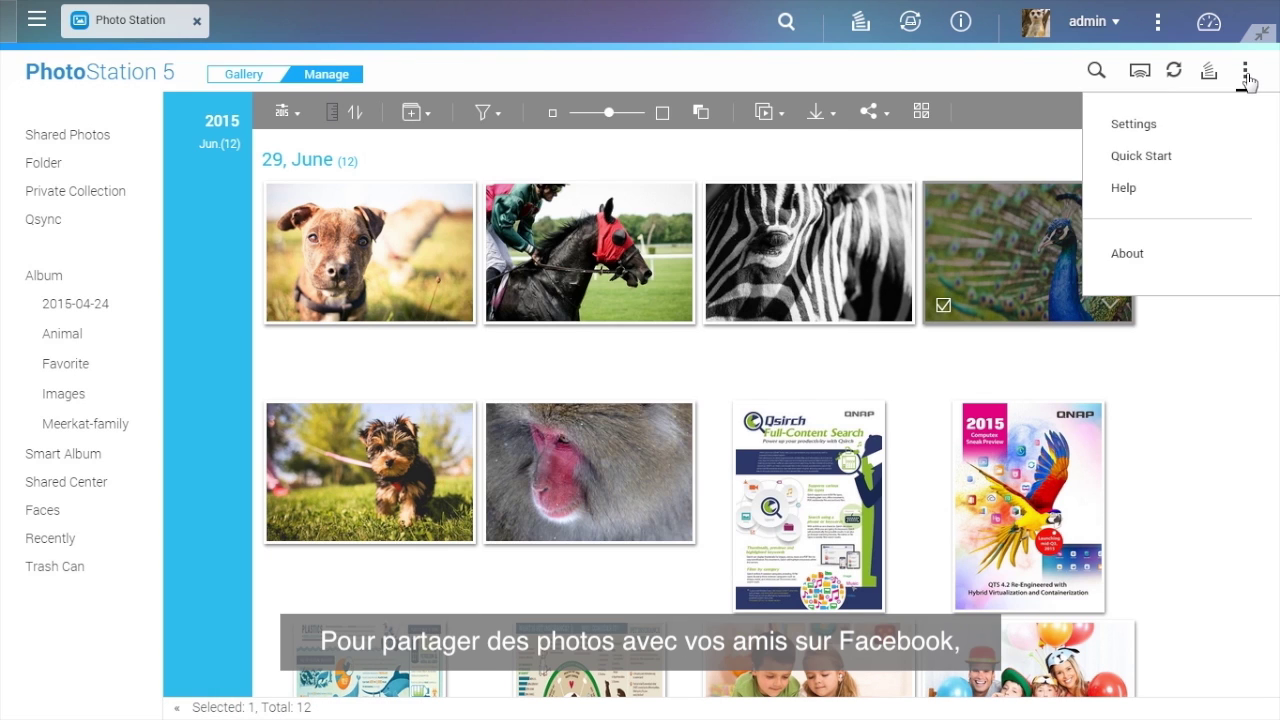
click(1237, 127)
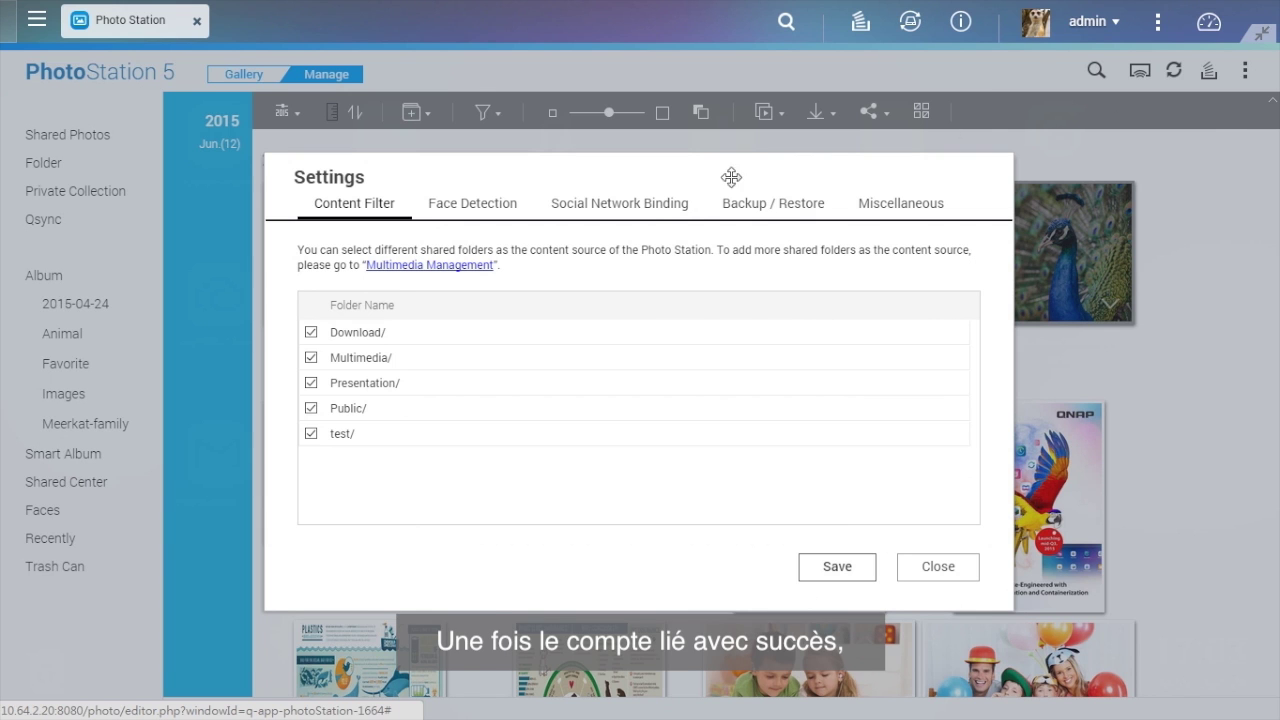
click(601, 210)
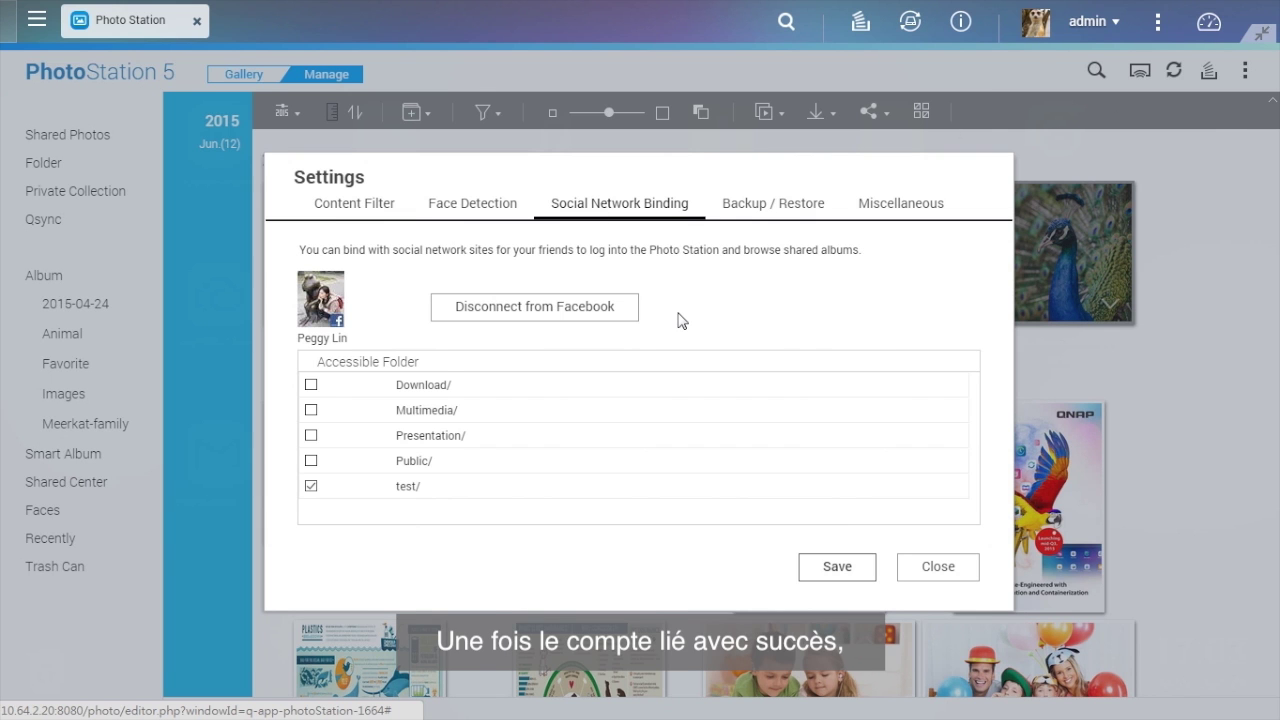